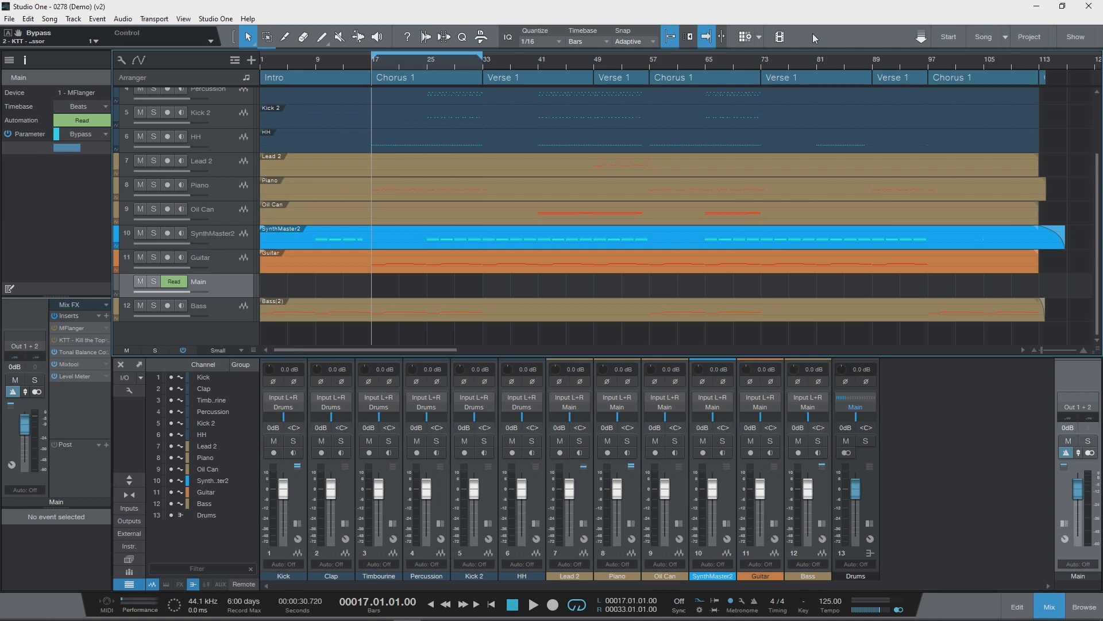
Play back the full mix over the looped Chorus 1 section, and stop playback
key("space")
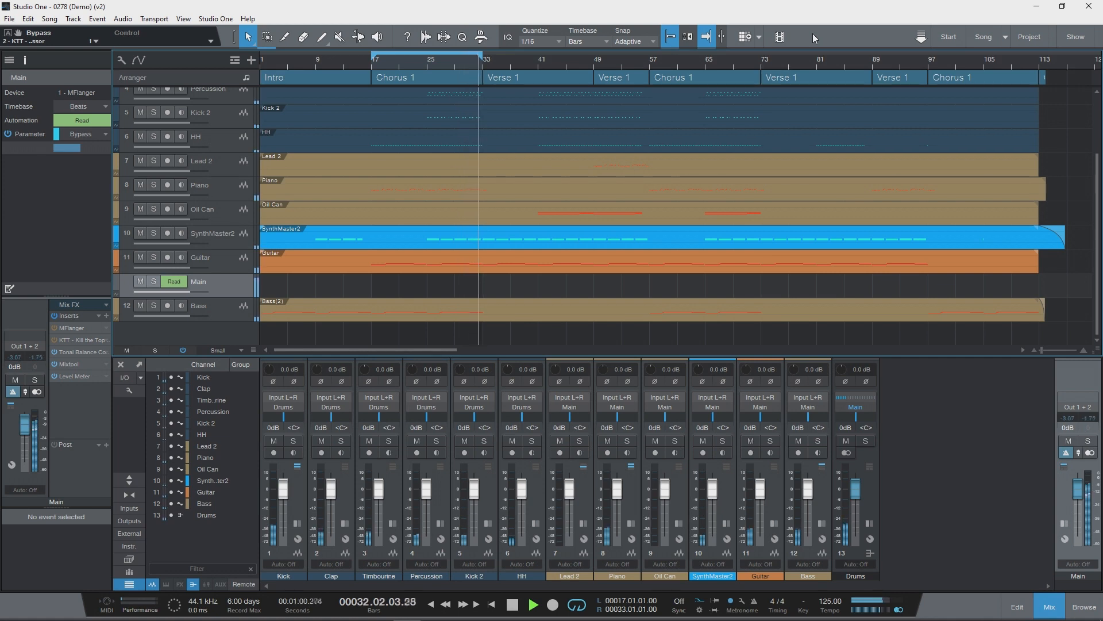
key("space")
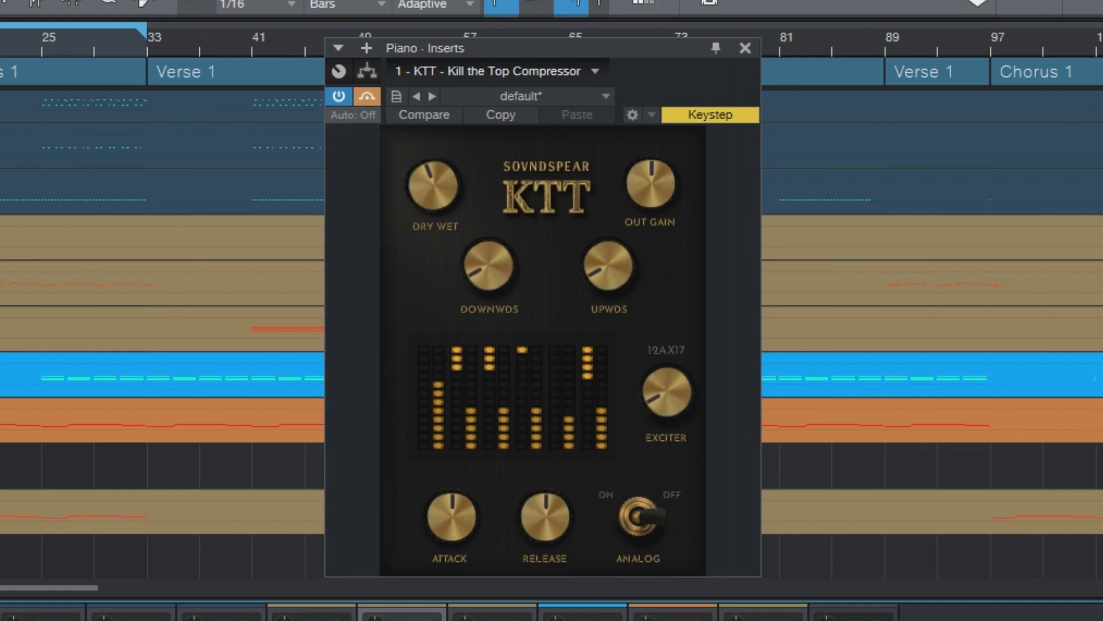
Take the KTT compressor on the Piano track out of bypass and set its Downwds amount slightly above minimum
left_click(369, 100)
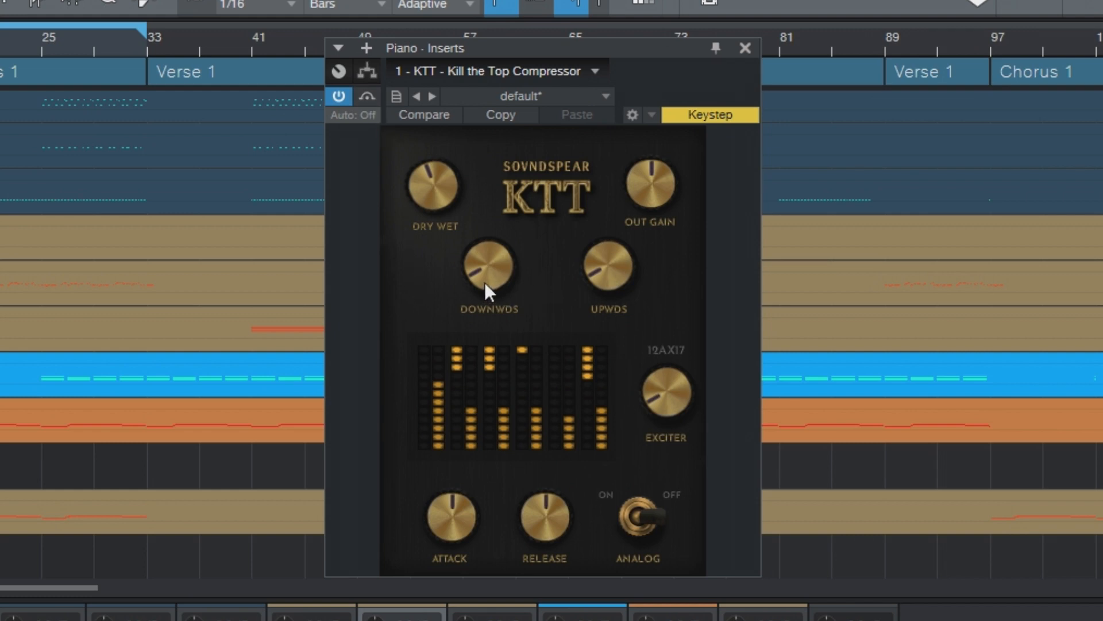
left_click_drag(485, 281, 495, 225)
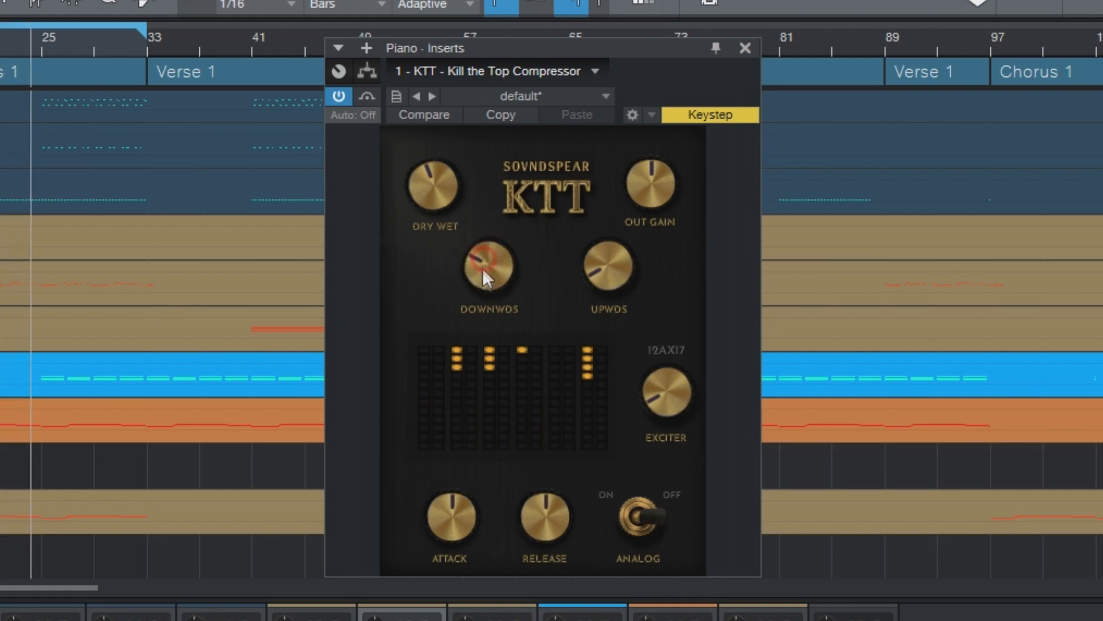
left_click_drag(482, 268, 488, 349)
left_click_drag(494, 285, 614, 57)
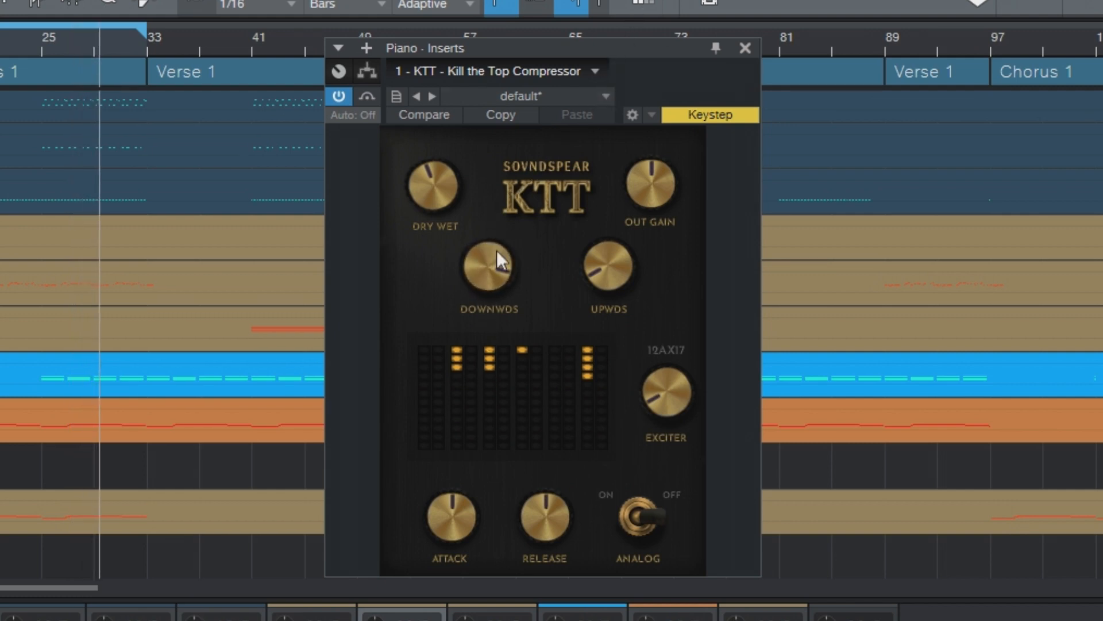
left_click(493, 256)
left_click_drag(493, 258, 497, 415)
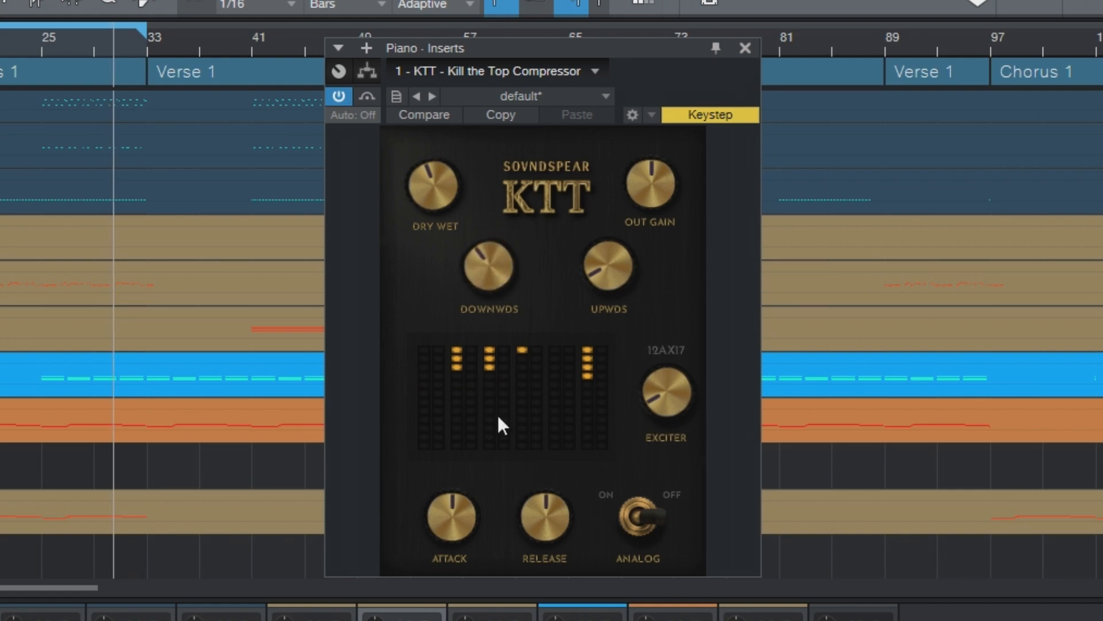
left_click_drag(479, 256, 471, 360)
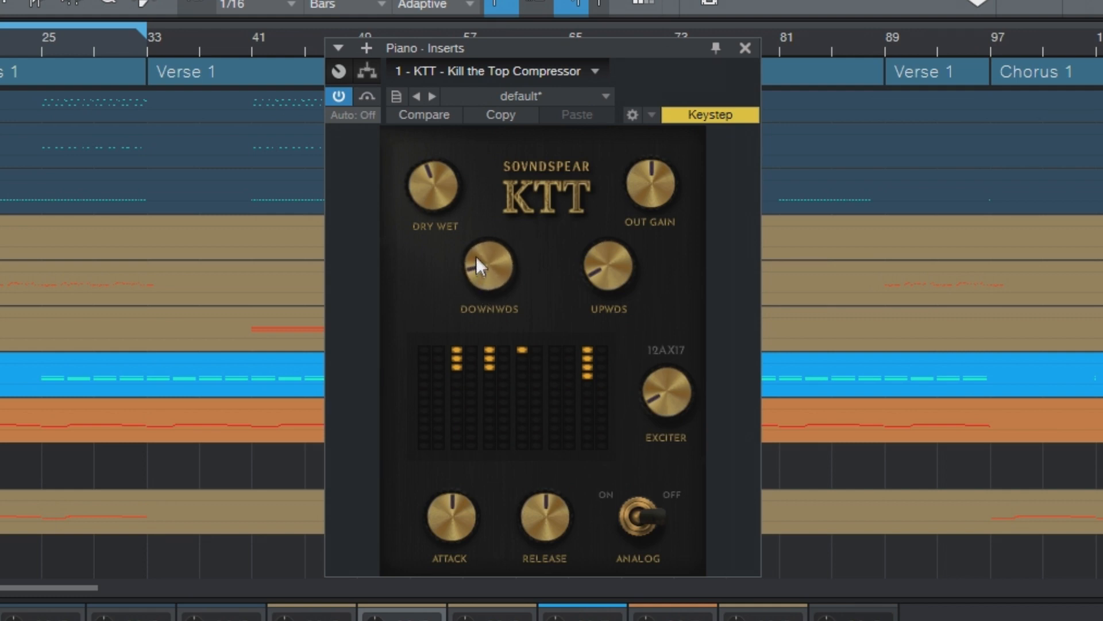
mouse_move(476, 269)
left_mouse_down()
mouse_move(528, 8)
mouse_move(515, 201)
mouse_move(495, 264)
left_mouse_up()
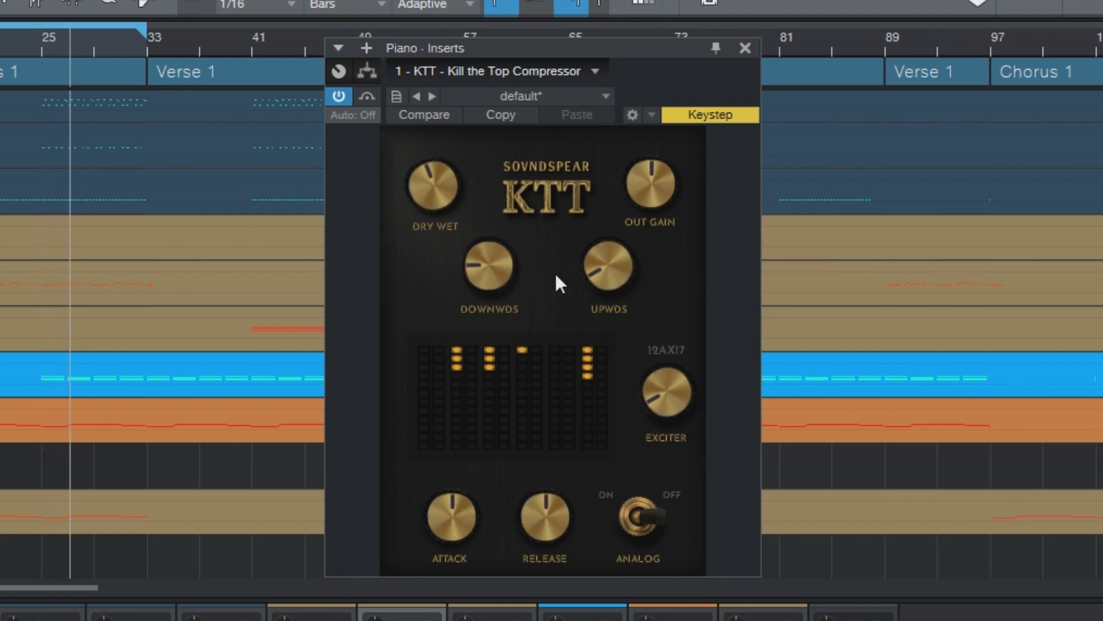
Raise the Piano compressor's Upwds amount slightly above minimum and set its Exciter to about halfway
mouse_move(591, 277)
left_mouse_down()
mouse_move(588, 247)
mouse_move(597, 281)
left_mouse_up()
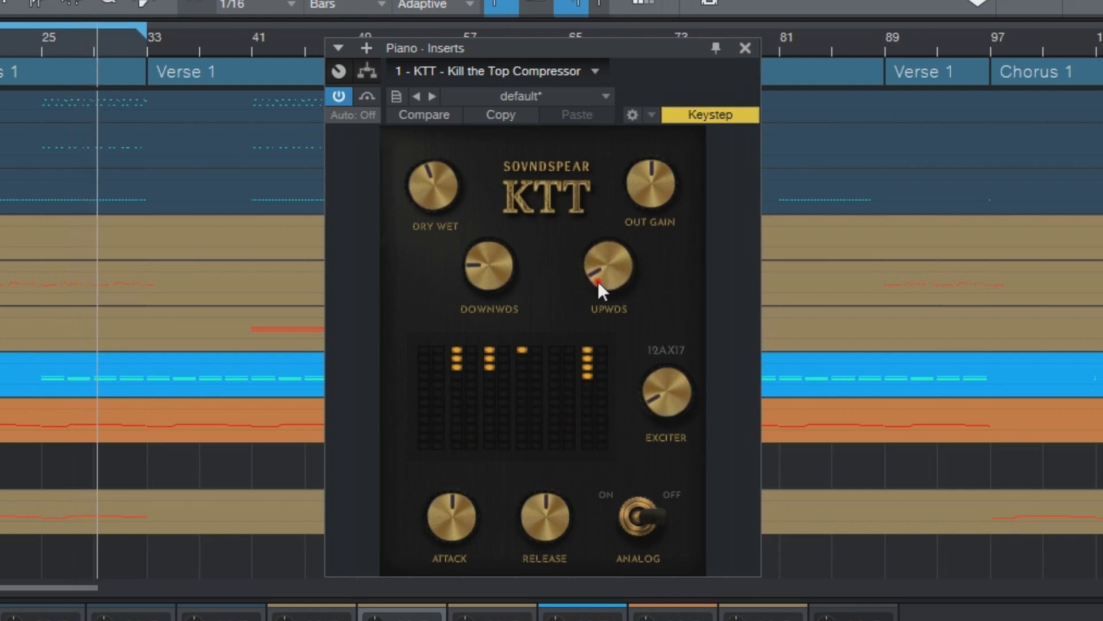
mouse_move(598, 274)
left_mouse_down()
mouse_move(594, 249)
mouse_move(599, 278)
left_mouse_up()
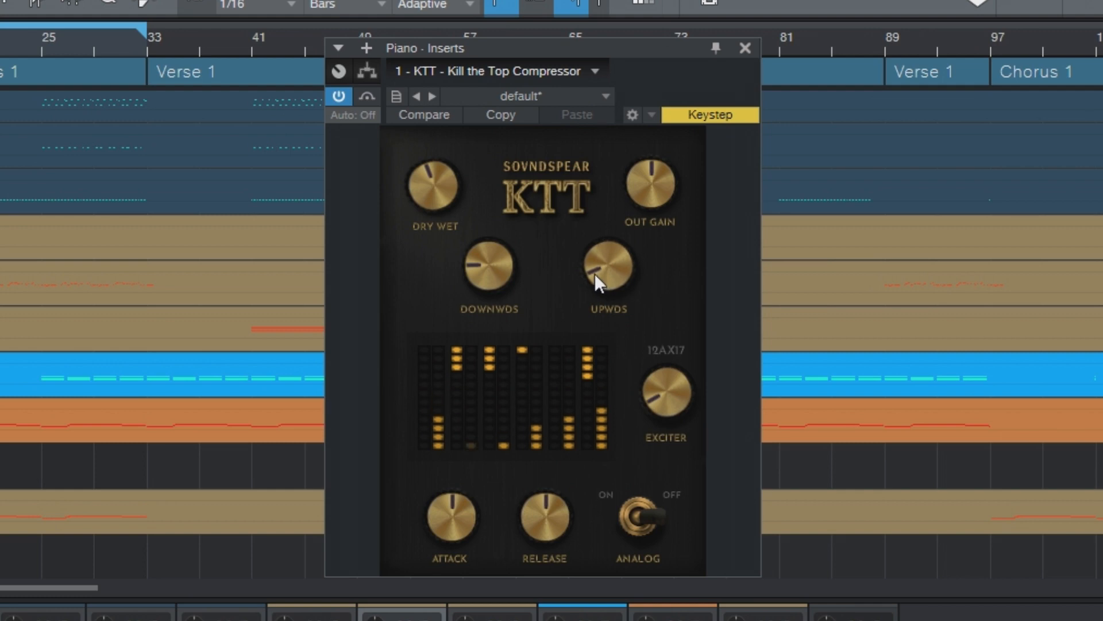
left_click_drag(662, 401, 665, 426)
left_click_drag(657, 361, 674, 271)
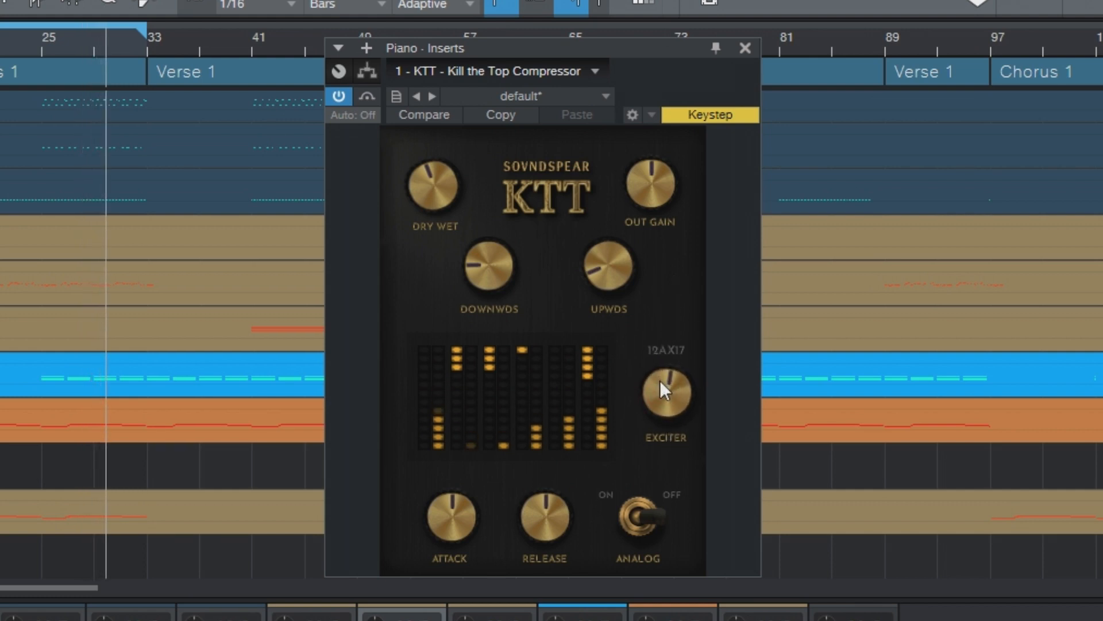
left_click_drag(659, 382, 658, 399)
Switch the Analog mode of the Piano track's KTT compressor to On
left_click(642, 515)
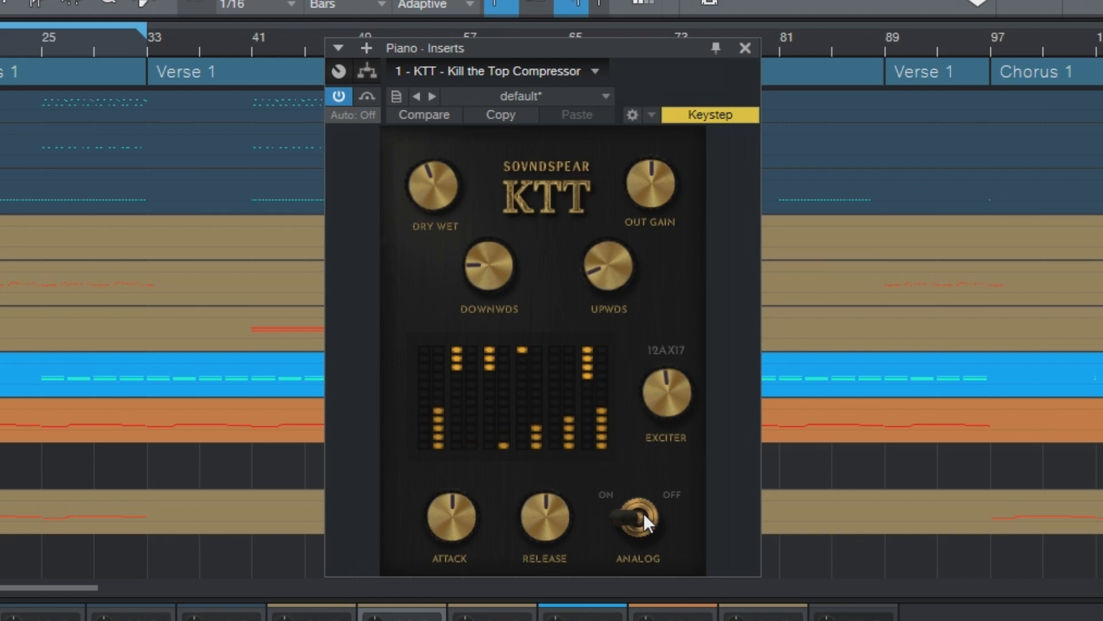
left_click(644, 512)
left_click(643, 513)
left_click(644, 513)
left_click(638, 517)
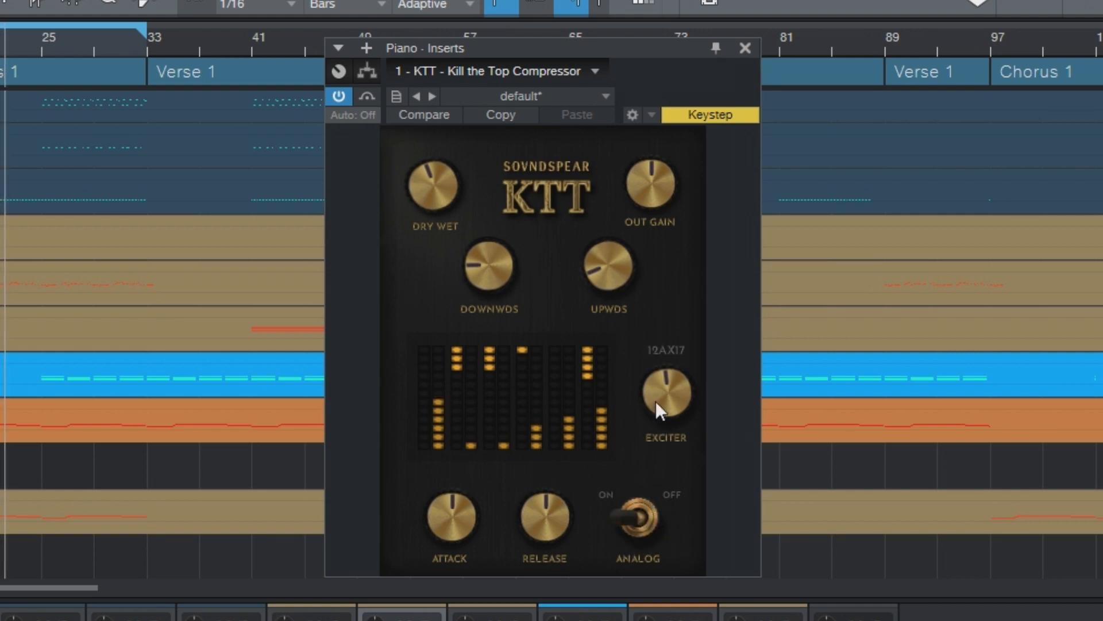
left_click(594, 287)
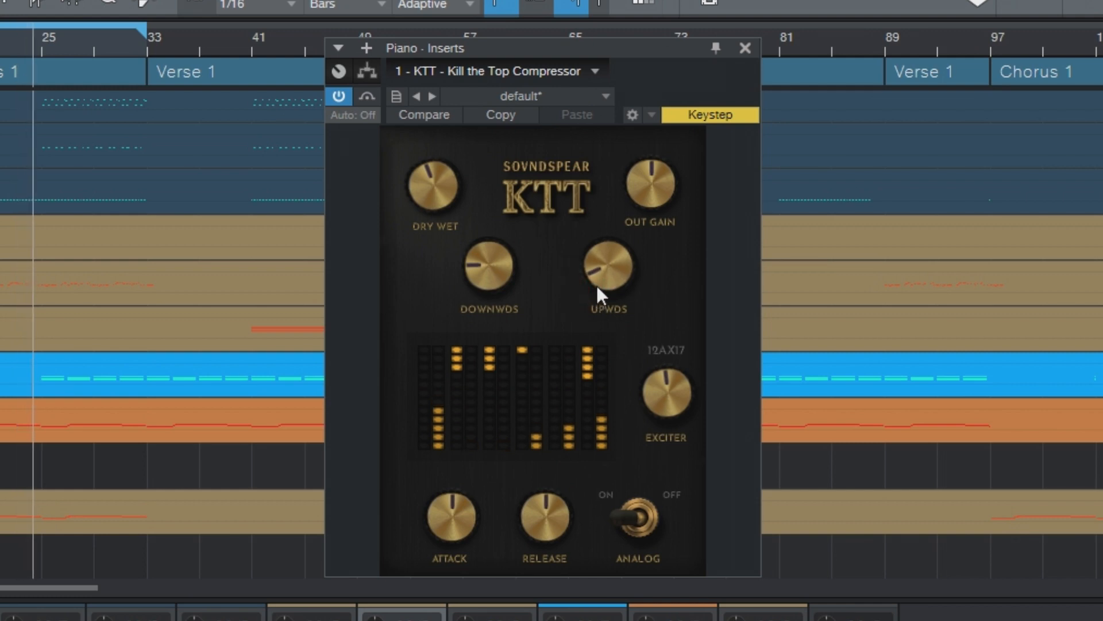
Compare the Piano sound with and without the KTT compressor by repeatedly bypassing and re-enabling it during playback
left_click(370, 97)
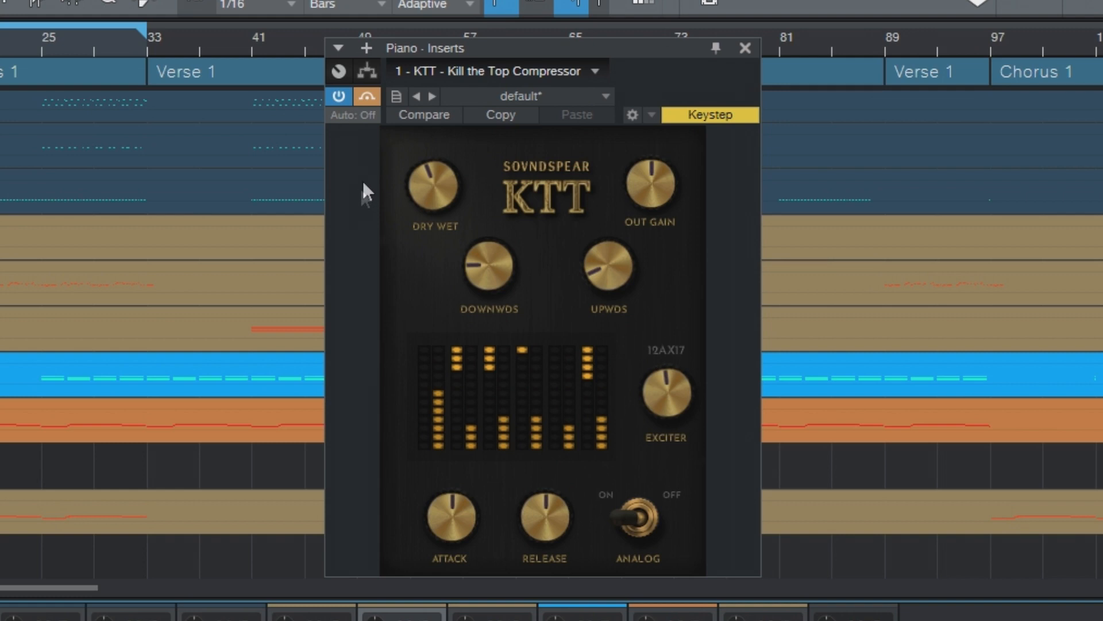
left_click(368, 97)
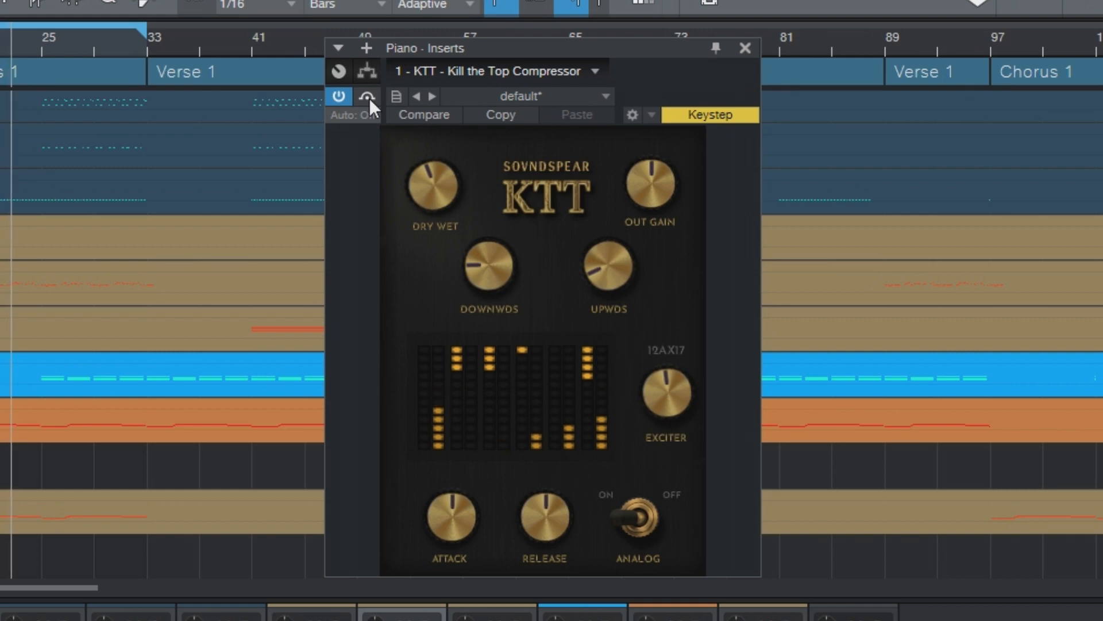
left_click(368, 97)
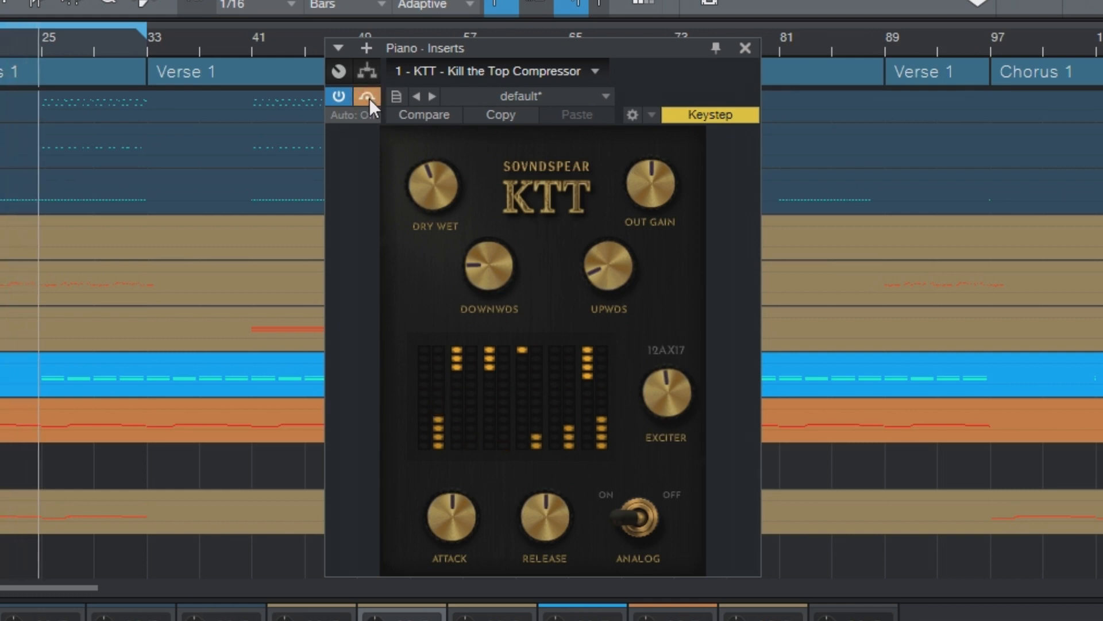
left_click(368, 97)
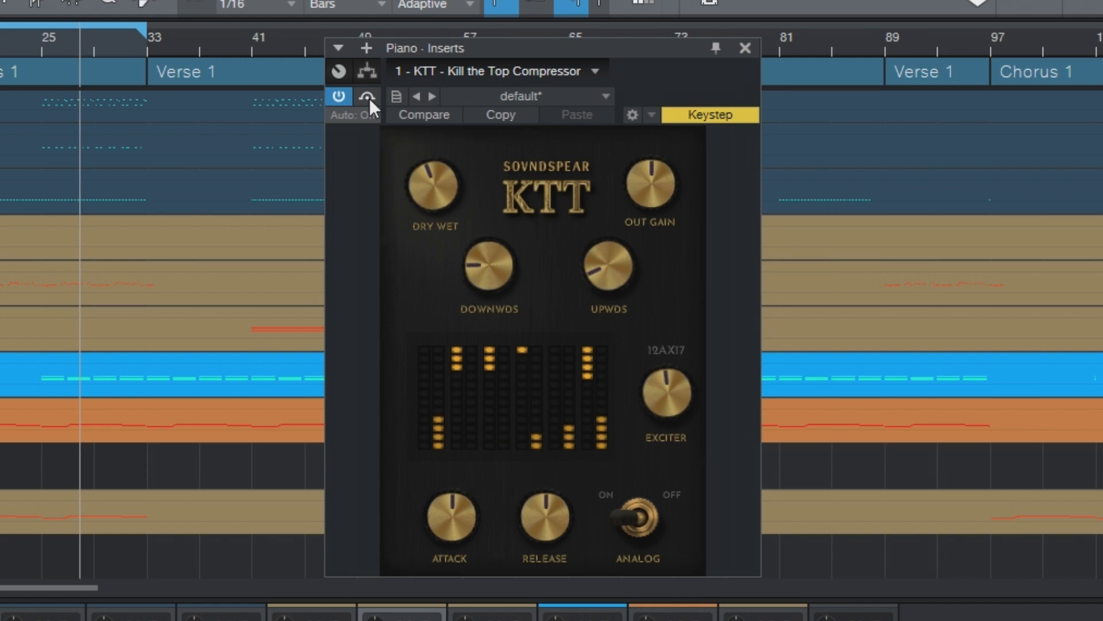
left_click(369, 97)
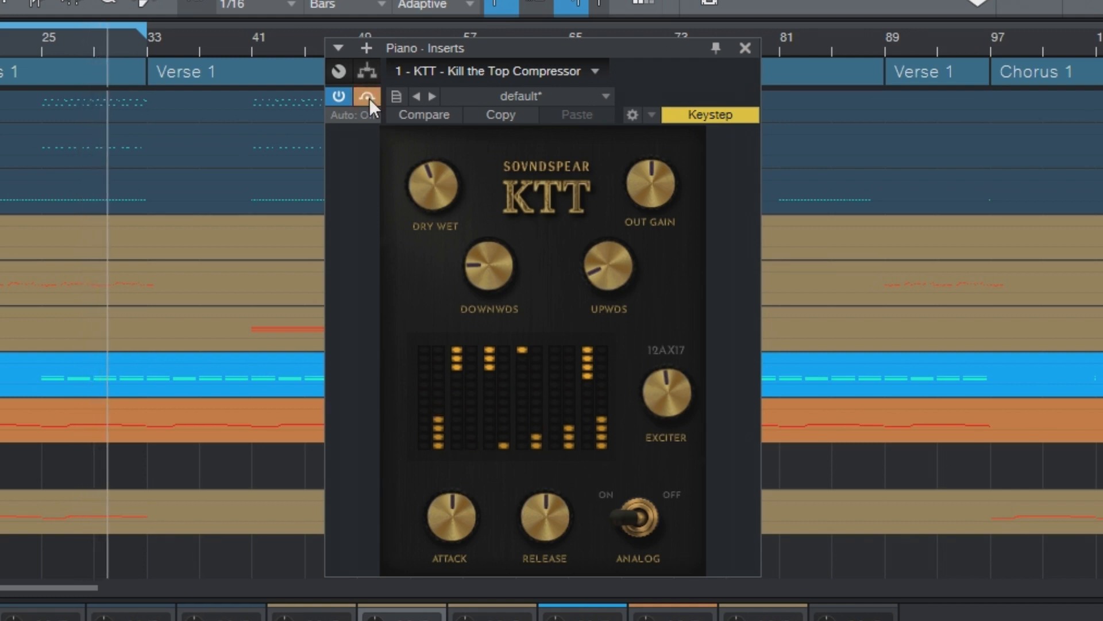
left_click(369, 98)
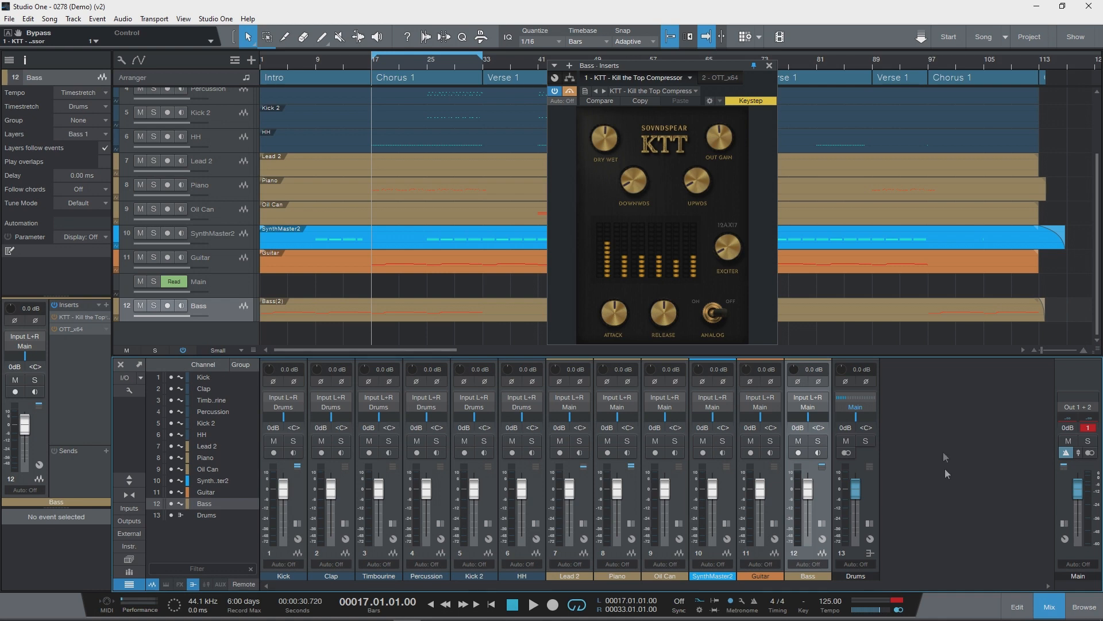
Solo the Bass channel and listen to it with its KTT compressor bypassed, then stop playback
left_click(818, 441)
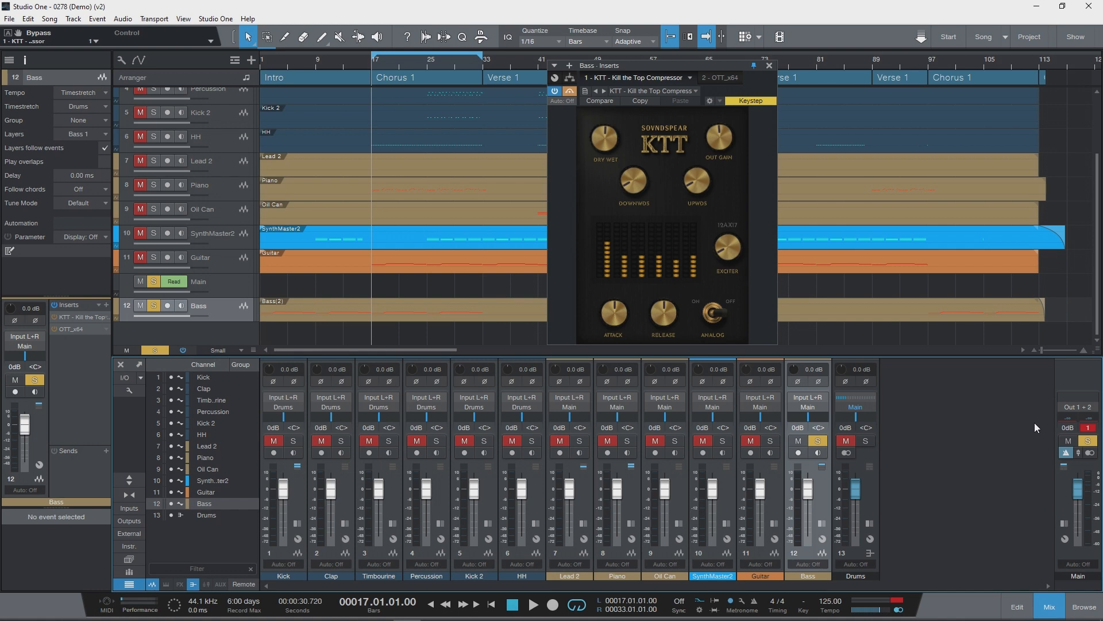
key("space")
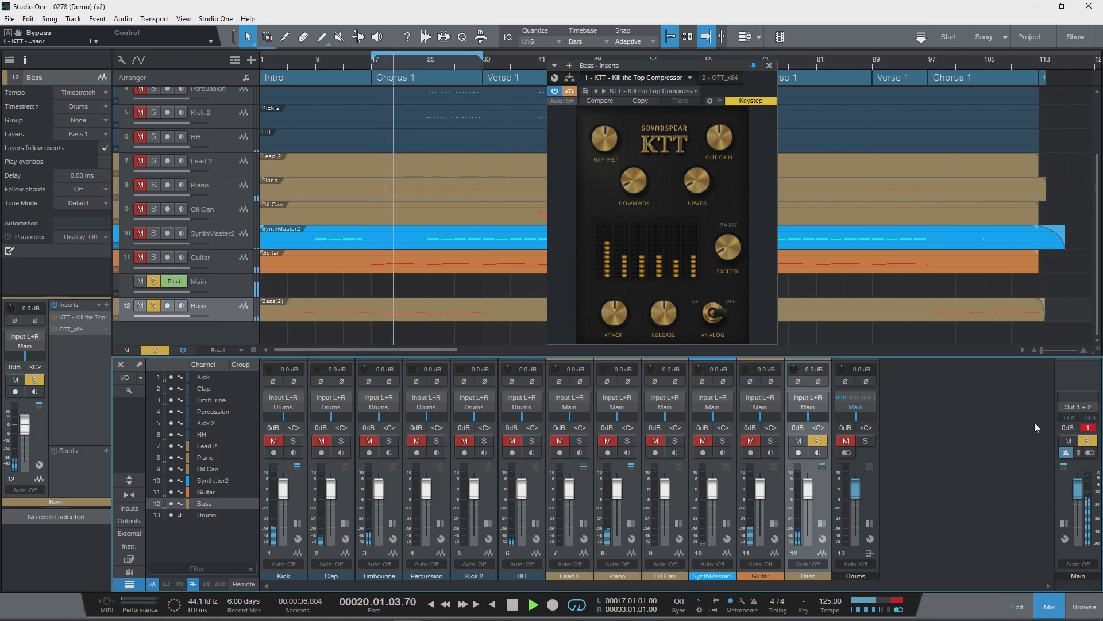
key("space")
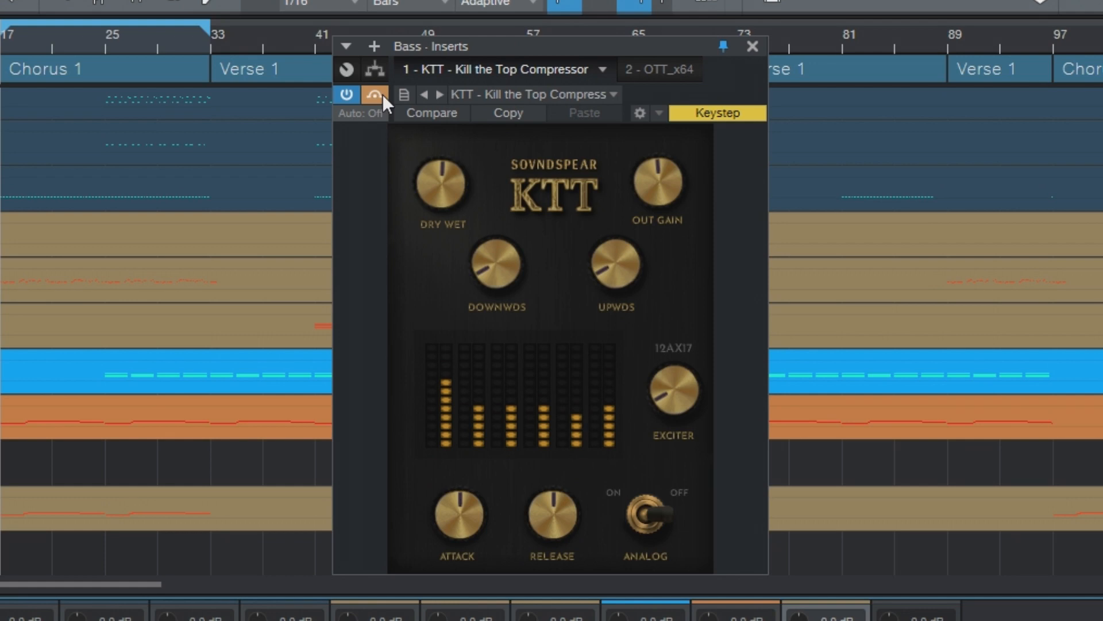
Take the Bass track's KTT compressor out of bypass, try high Downwds amounts, and leave Downwds slightly above minimum
left_click(381, 95)
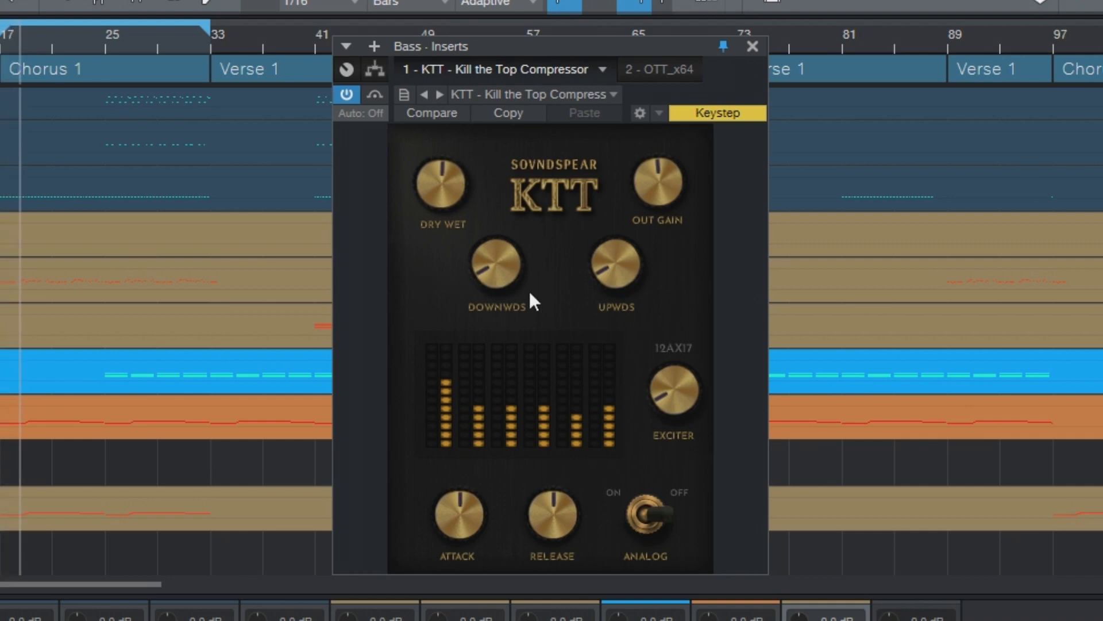
left_click_drag(502, 277, 497, 261)
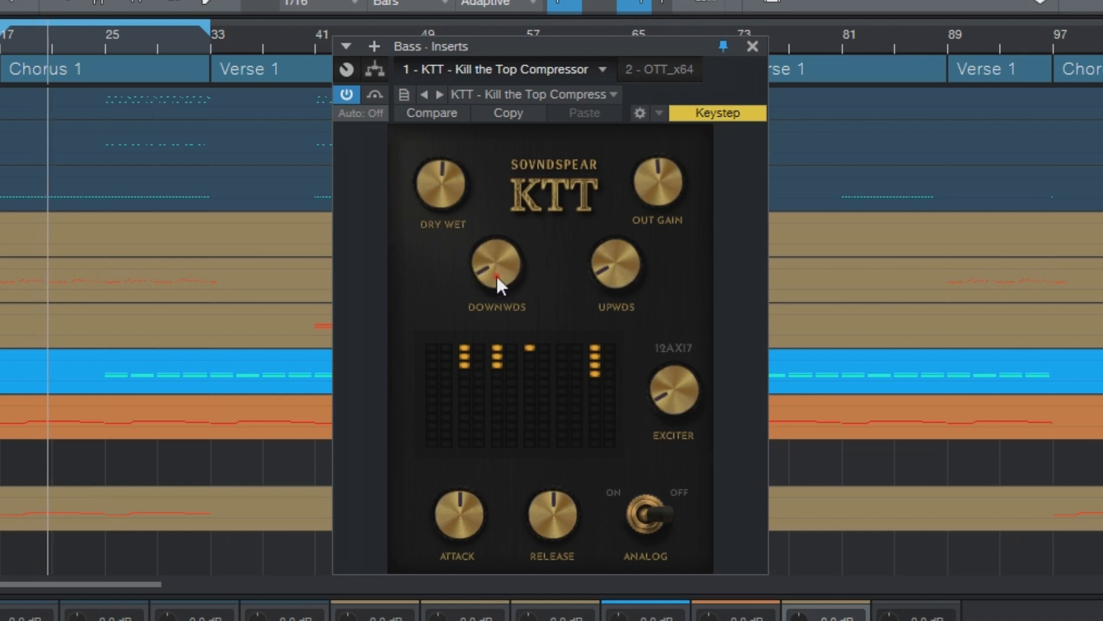
left_click_drag(491, 259, 505, 140)
left_click_drag(487, 255, 508, 346)
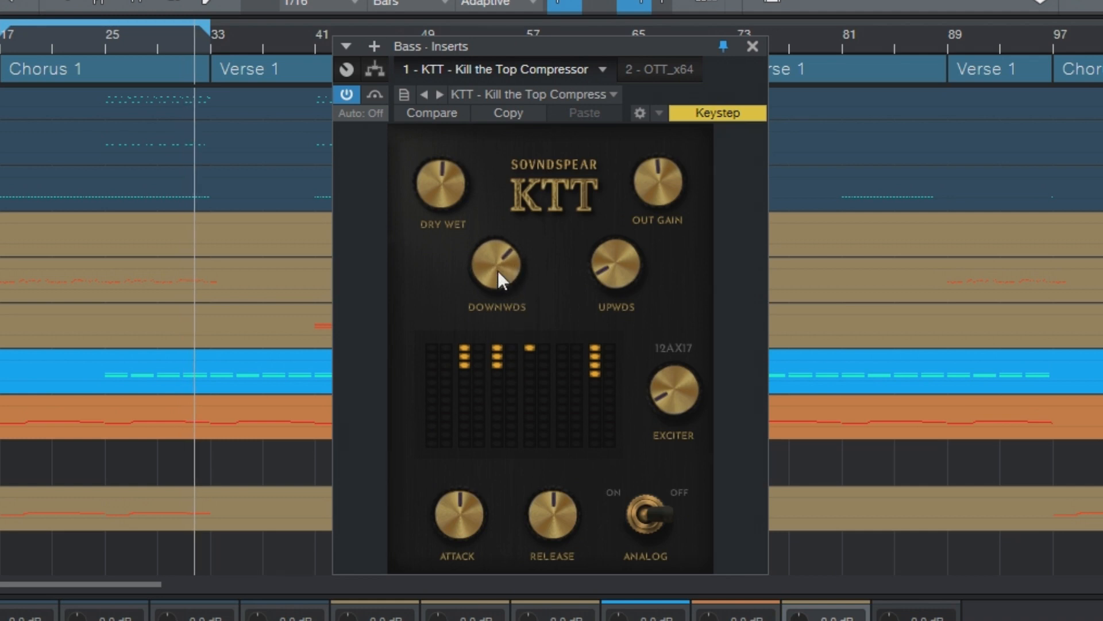
left_click_drag(494, 279, 485, 151)
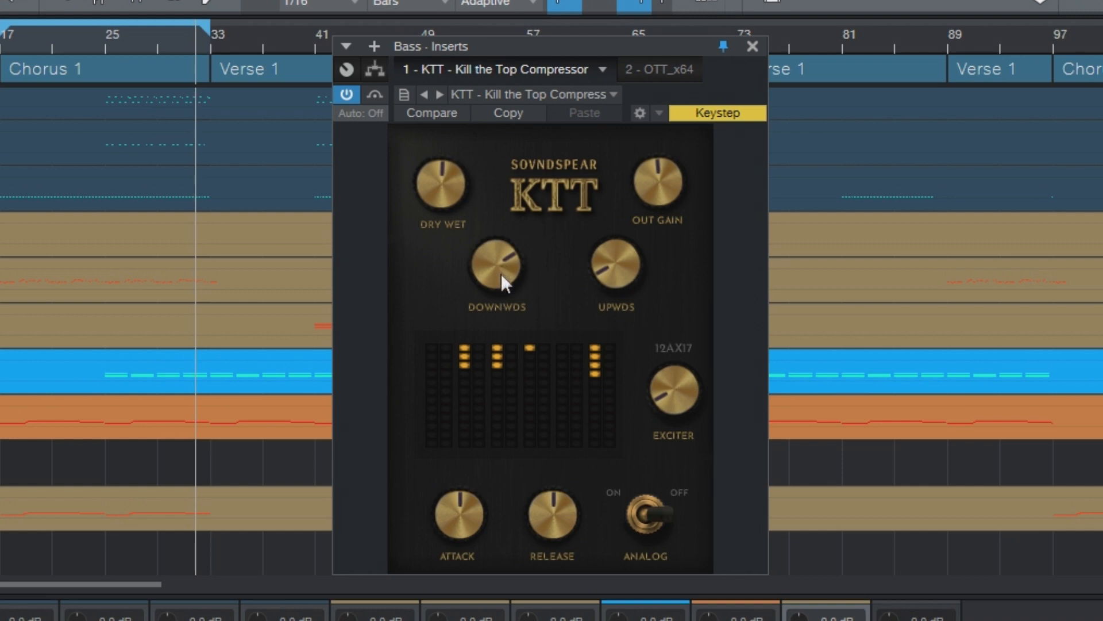
mouse_move(501, 279)
left_mouse_down()
mouse_move(500, 193)
mouse_move(497, 302)
mouse_move(500, 234)
mouse_move(502, 291)
left_mouse_up()
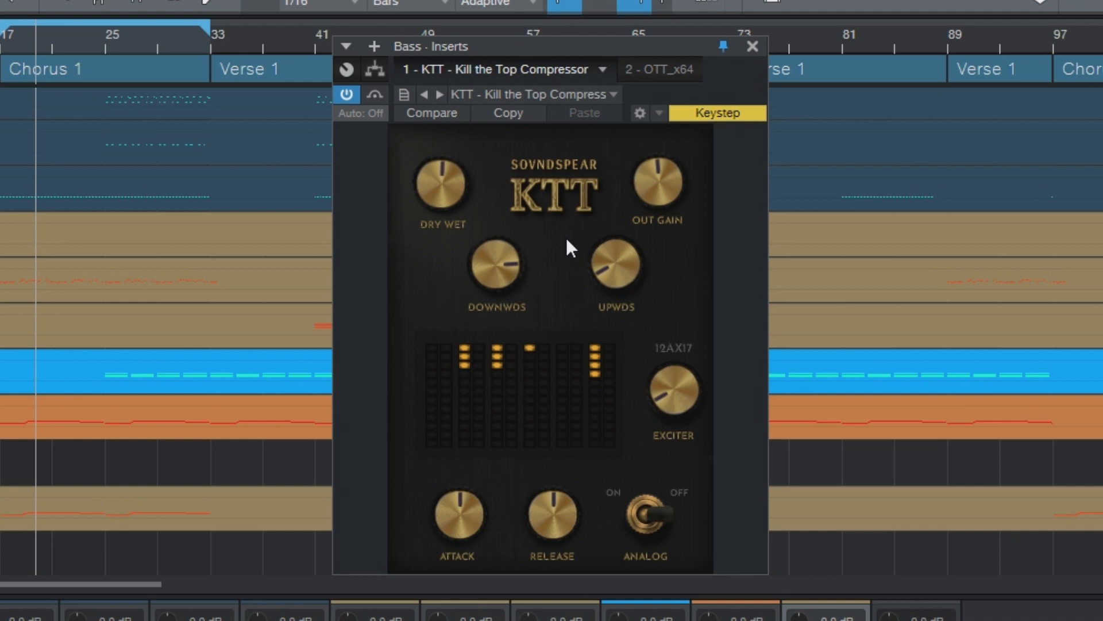
left_click_drag(497, 266, 501, 454)
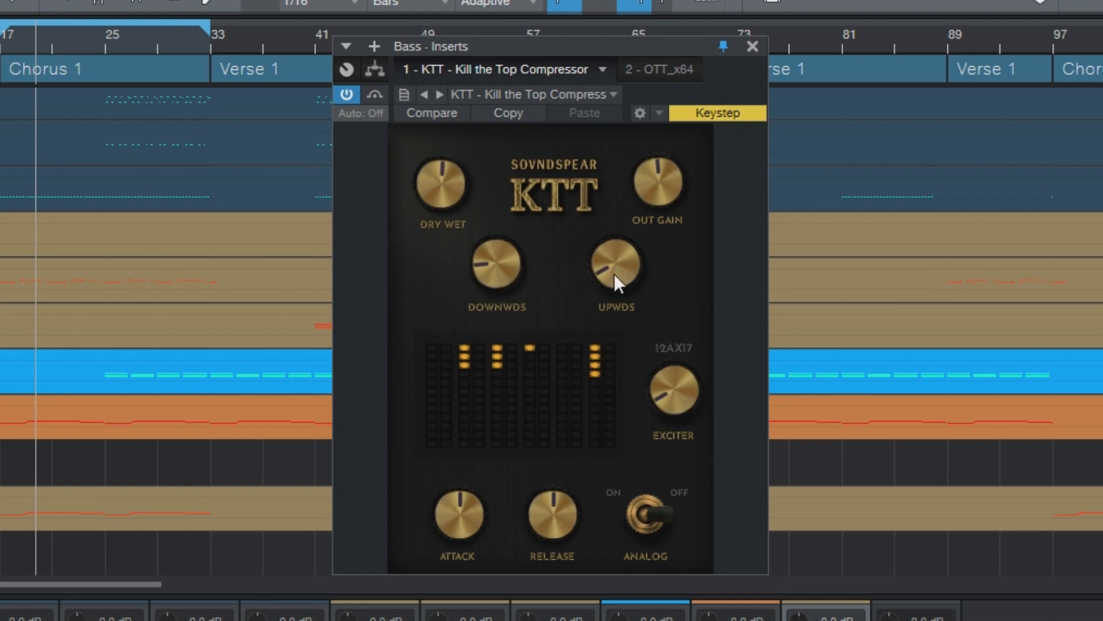
Raise the Bass compressor's Upwds amount slightly above minimum, try the Exciter's extremes, and leave the Exciter at about halfway
mouse_move(613, 273)
left_mouse_down()
mouse_move(609, 255)
mouse_move(610, 285)
mouse_move(606, 246)
mouse_move(611, 281)
left_mouse_up()
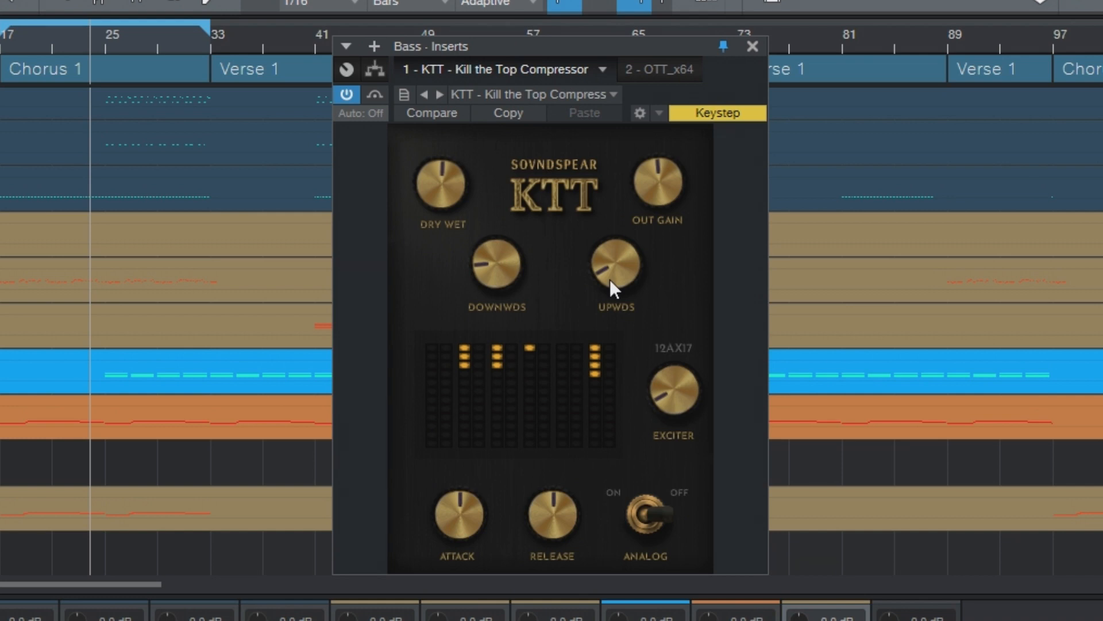
mouse_move(609, 274)
left_mouse_down()
mouse_move(609, 260)
mouse_move(612, 270)
left_mouse_up()
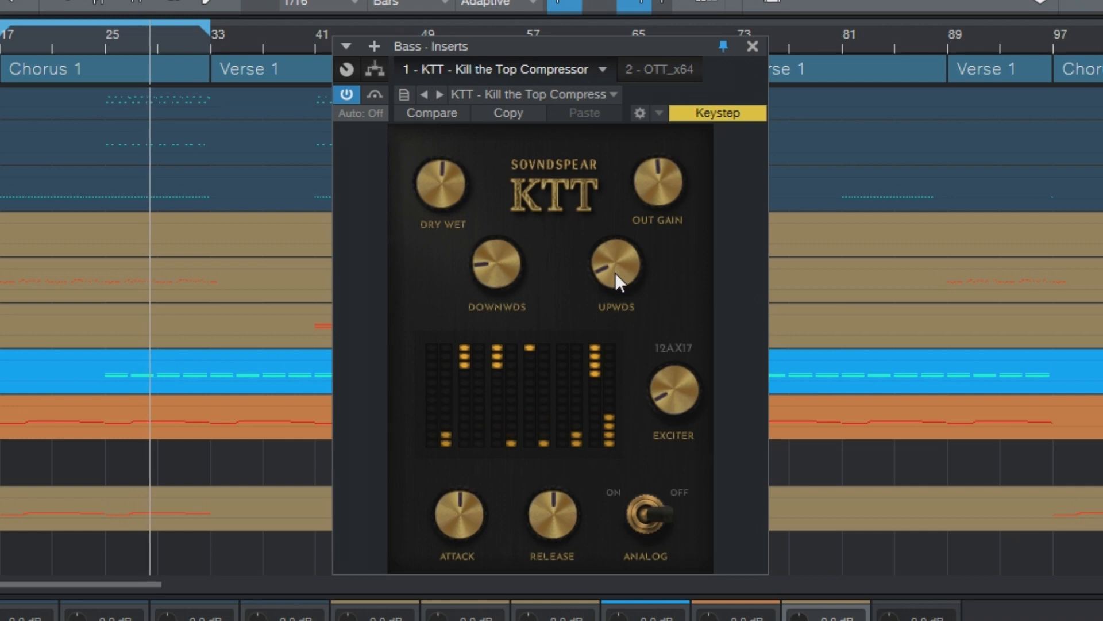
left_click(670, 400)
left_click_drag(670, 400, 666, 115)
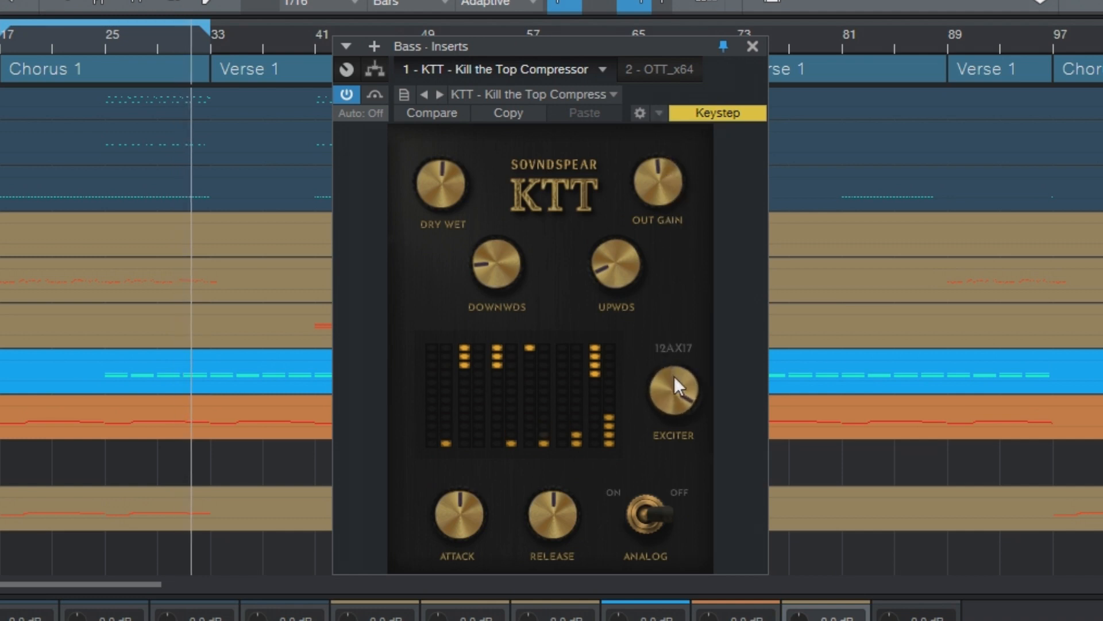
left_click_drag(671, 405, 675, 620)
left_click_drag(670, 402, 680, 440)
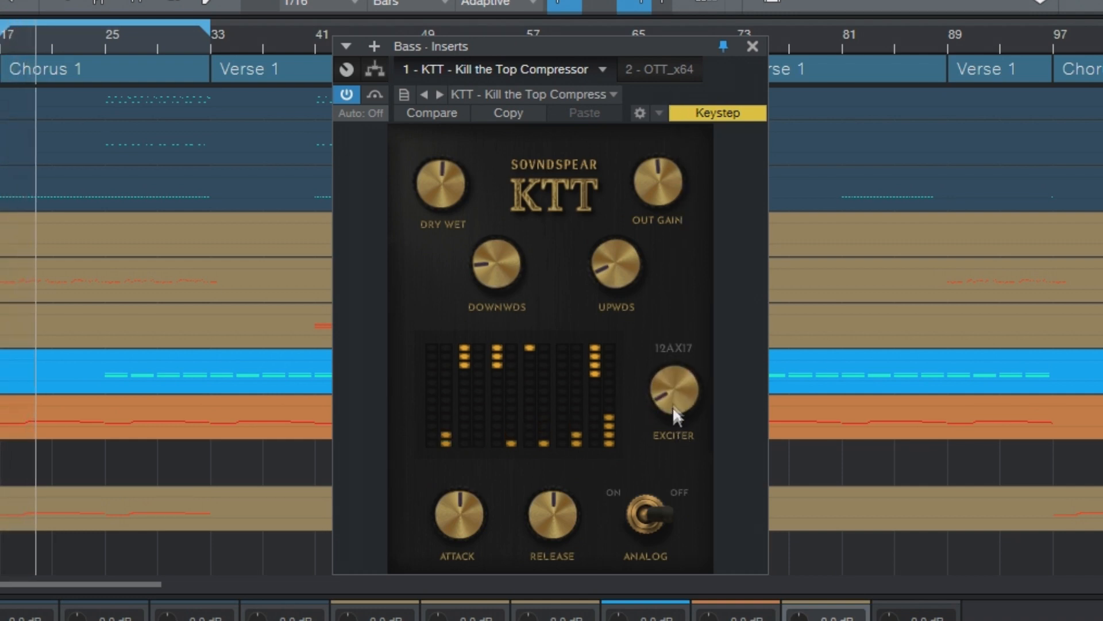
left_click_drag(671, 399, 688, 250)
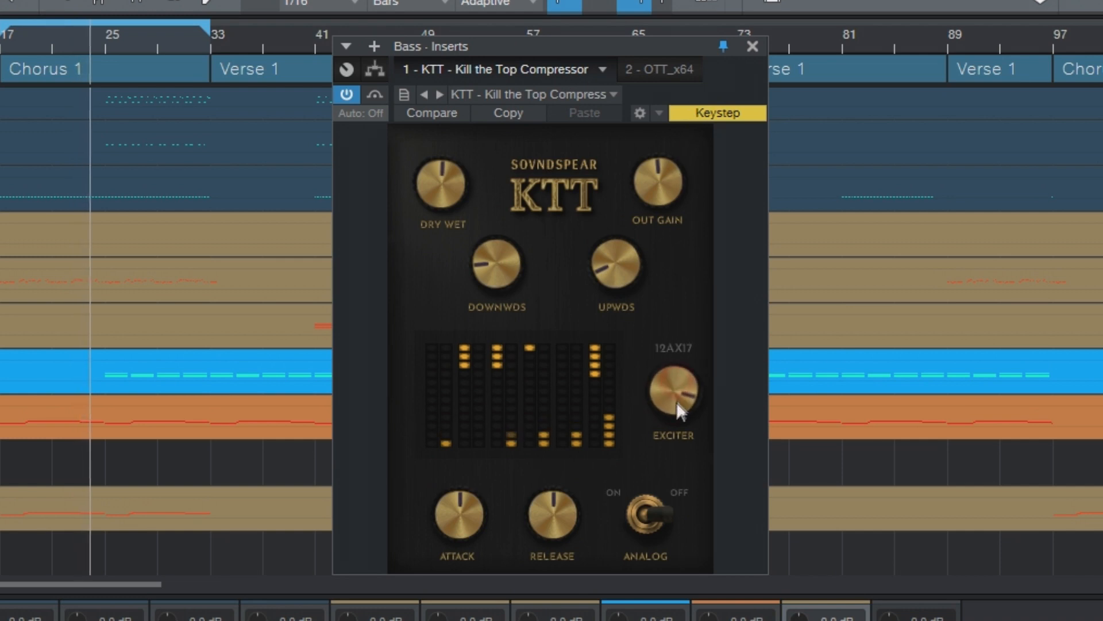
left_click_drag(680, 491, 685, 520)
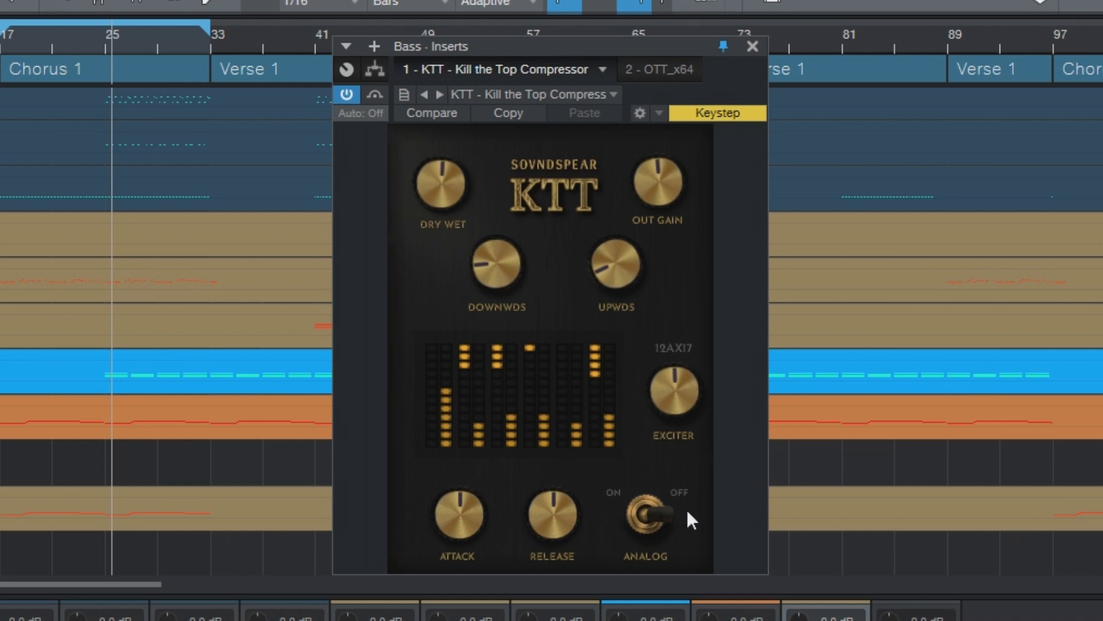
Compare the Bass sound with the KTT compressor's Analog mode on and off by switching it repeatedly during playback
left_click(644, 508)
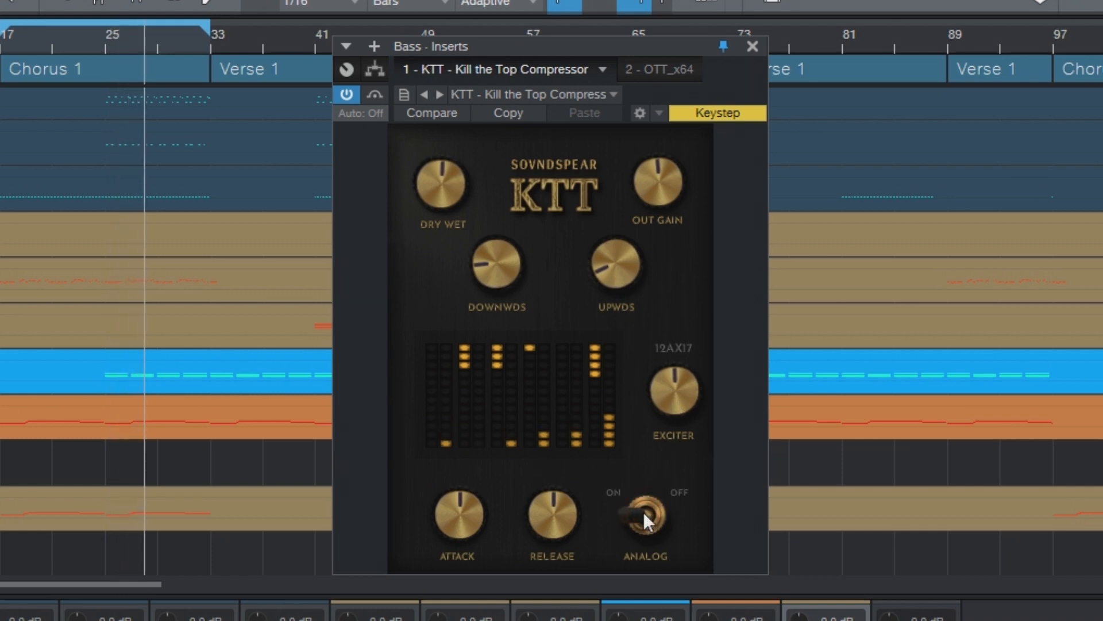
left_click(643, 512)
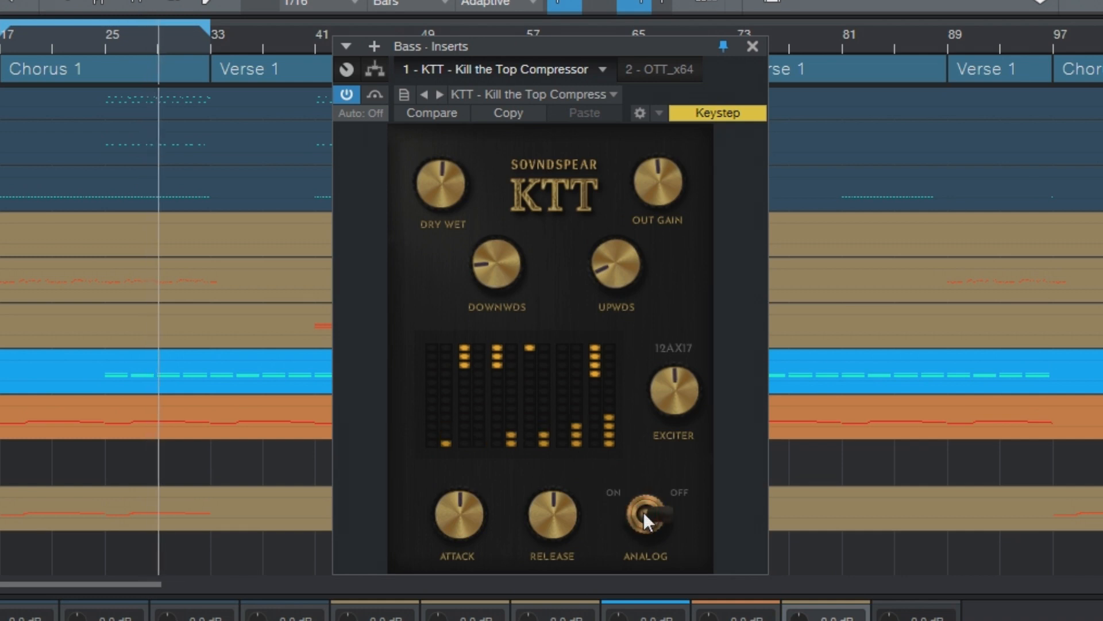
left_click(643, 512)
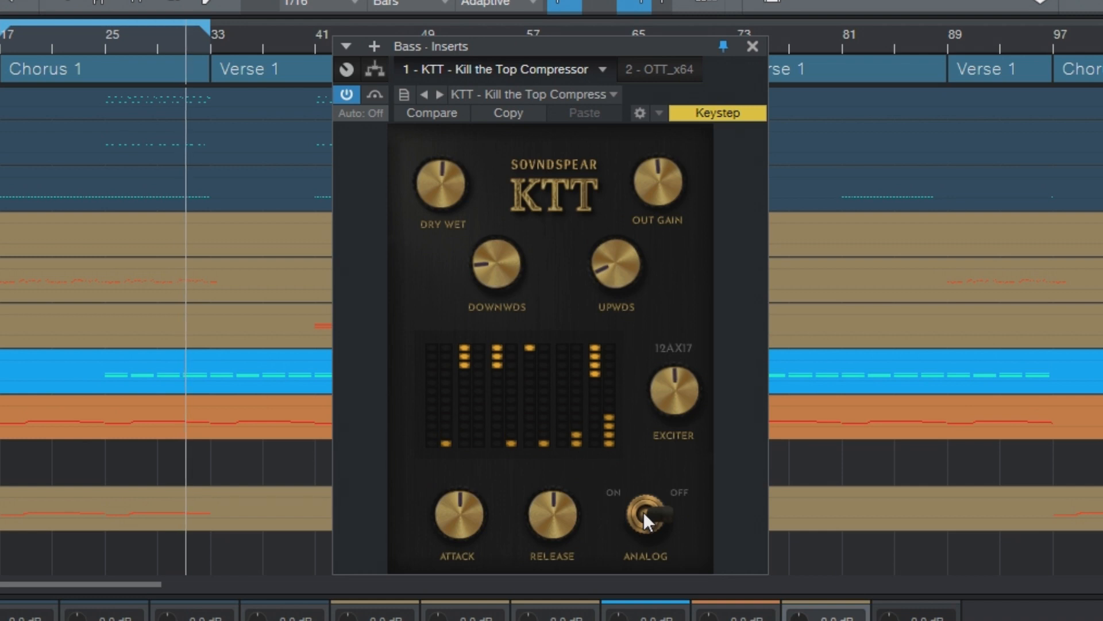
left_click(644, 512)
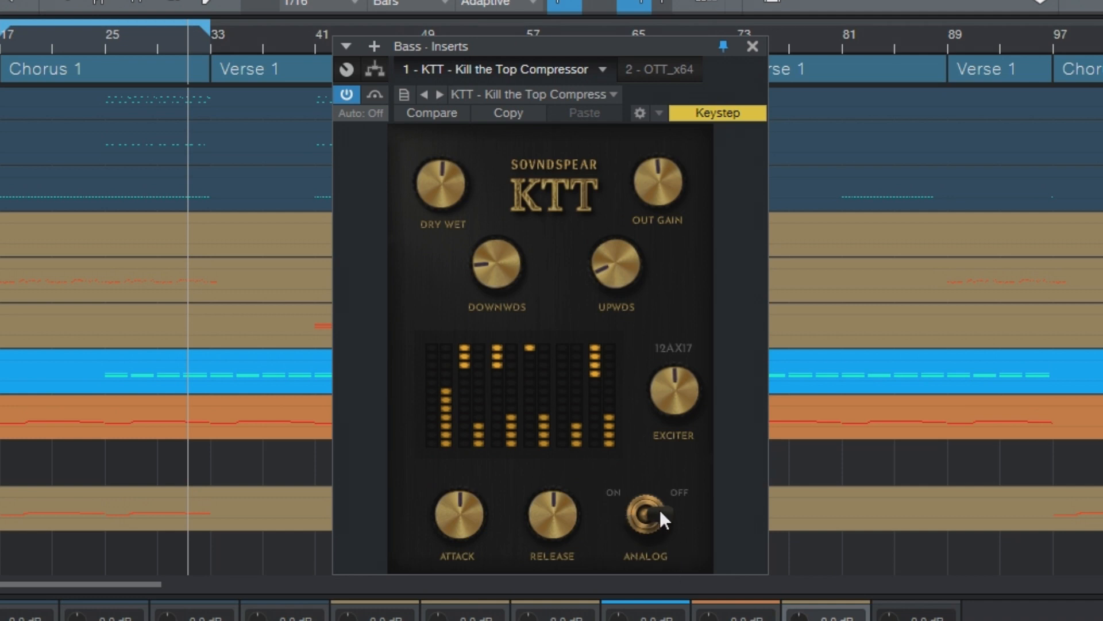
left_click(661, 510)
left_click_drag(659, 509, 653, 515)
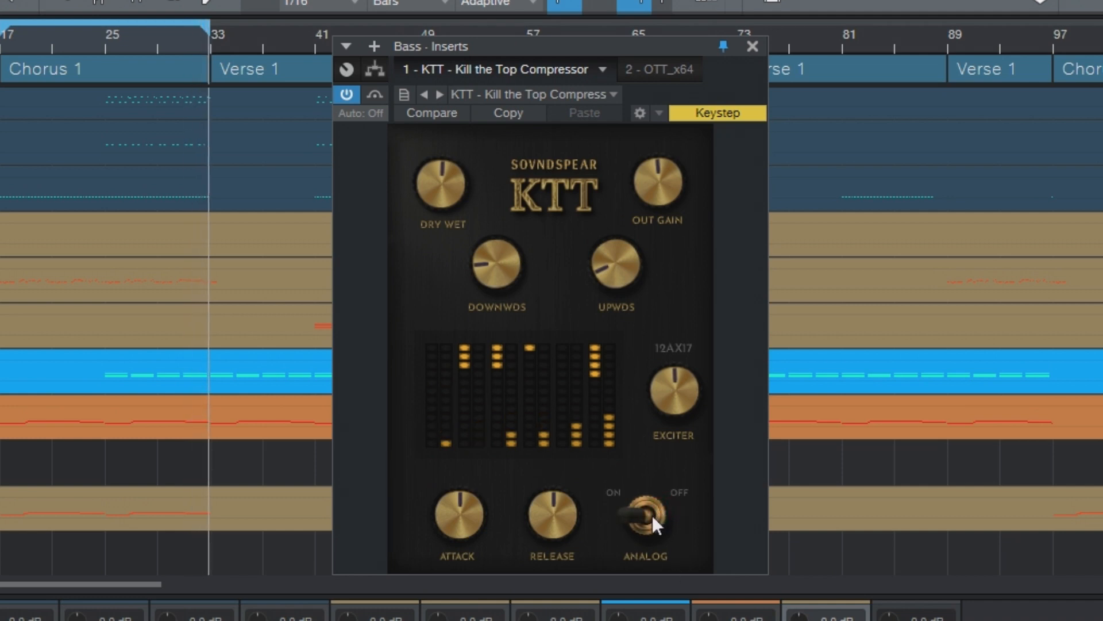
left_click(653, 515)
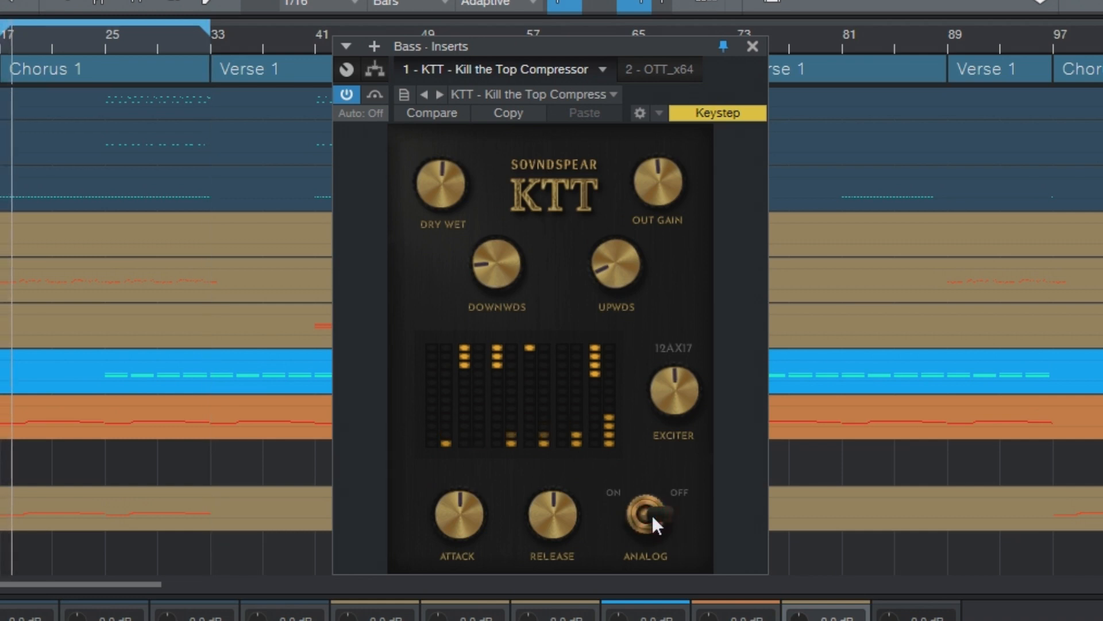
left_click(653, 515)
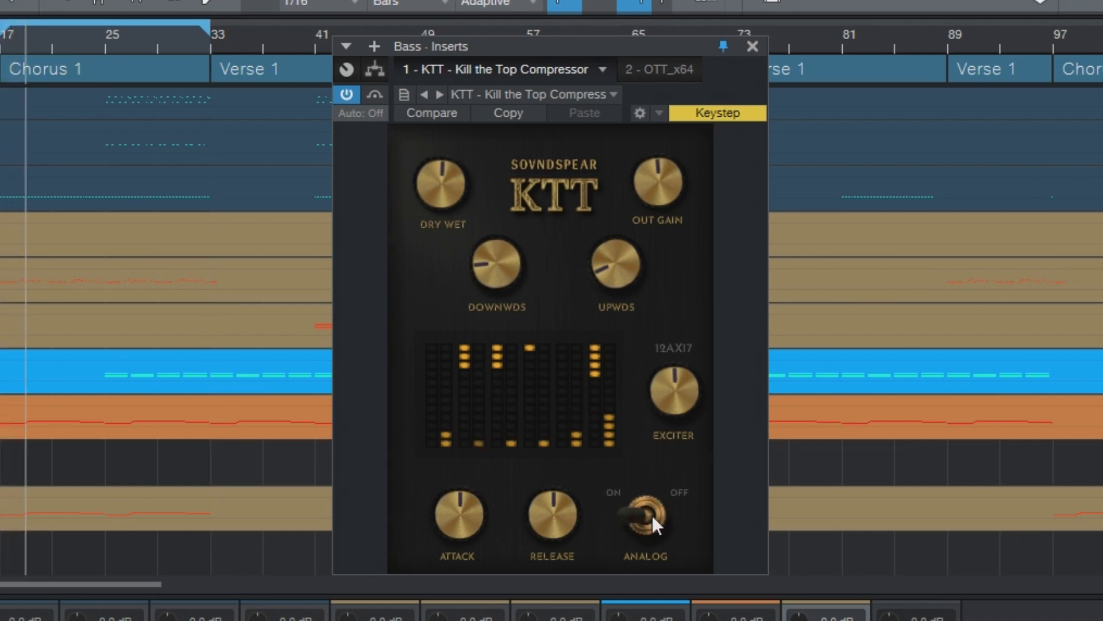
left_click(652, 515)
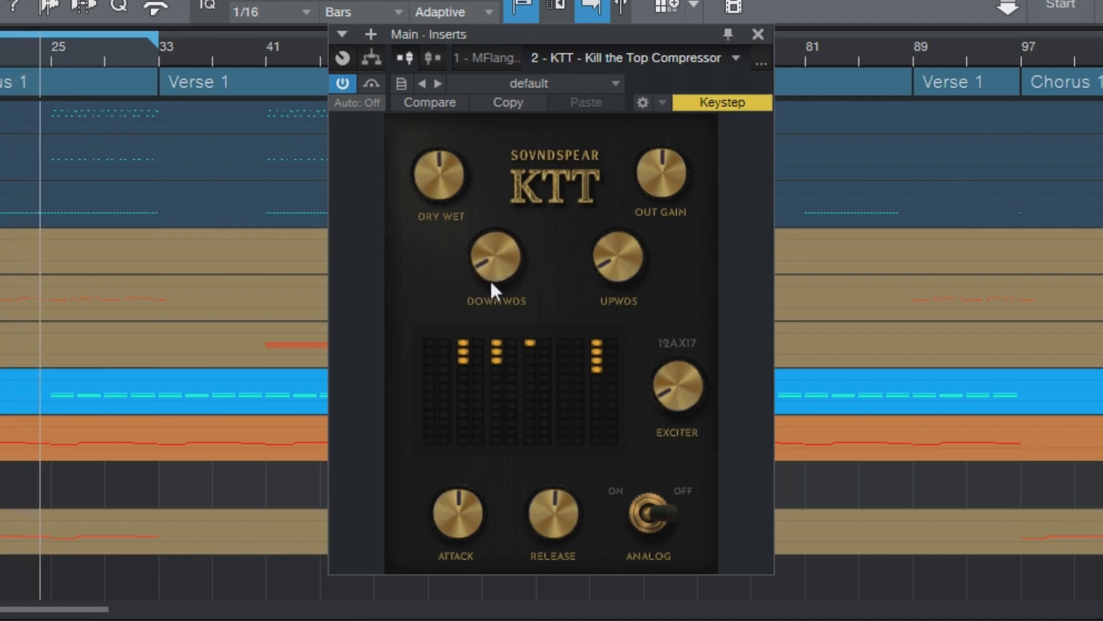
On the Main channel's KTT compressor, try Downwds at maximum, leave it slightly above minimum, and keep Upwds at minimum
left_click_drag(489, 271, 506, 94)
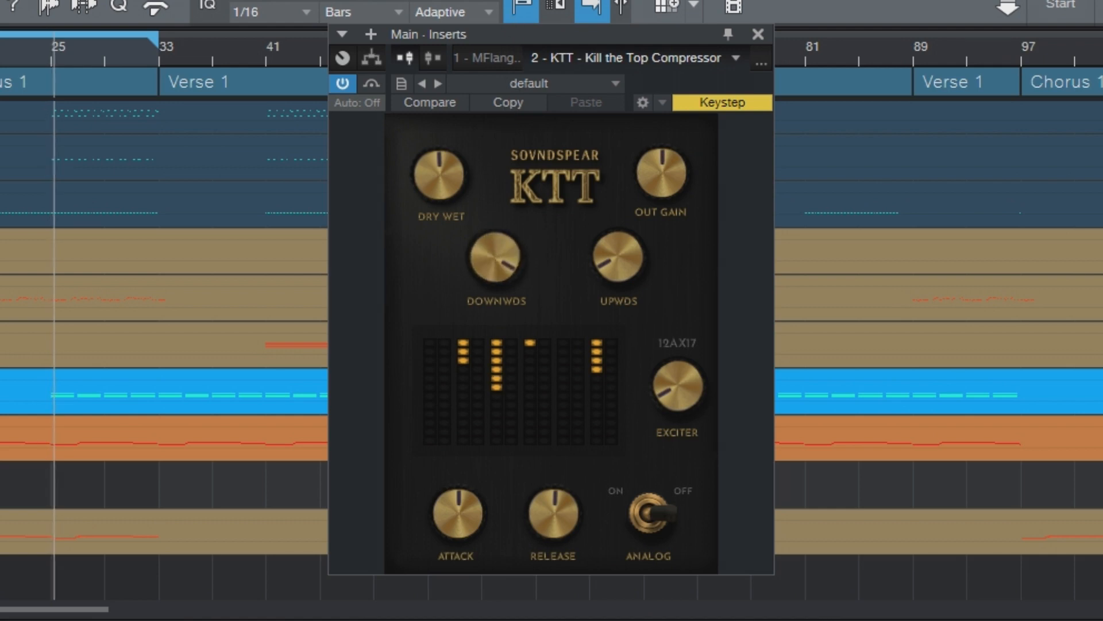
left_click_drag(513, 8, 508, 50)
left_click_drag(513, 9, 478, 244)
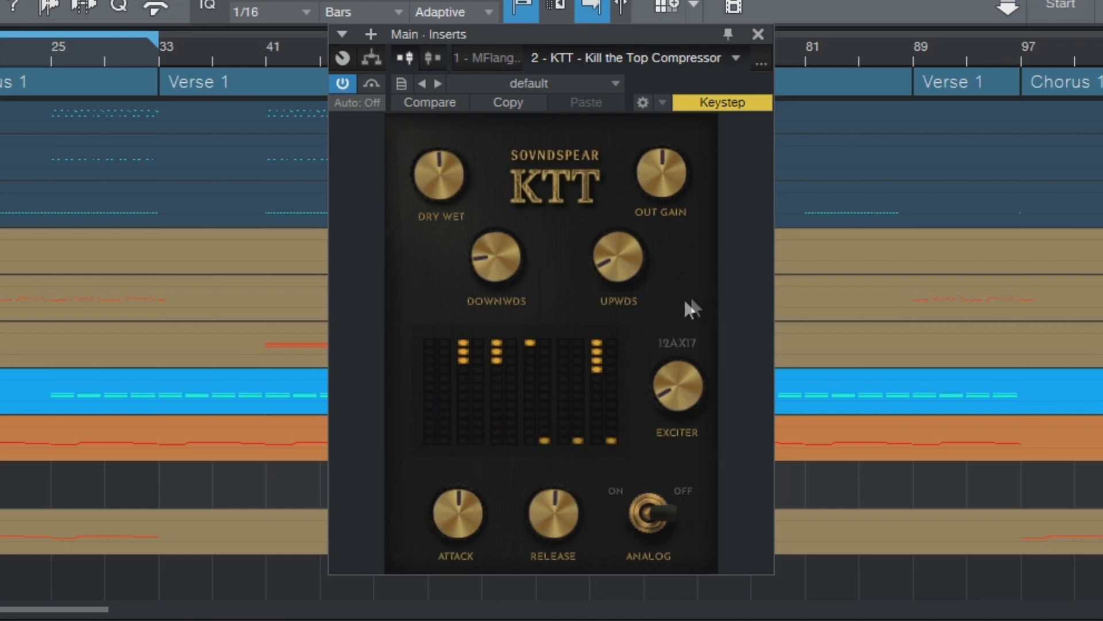
mouse_move(616, 277)
left_mouse_down()
mouse_move(612, 289)
mouse_move(615, 278)
left_mouse_up()
Try the Main KTT compressor's Exciter at its maximum and minimum during playback, and leave it at about halfway
left_click_drag(677, 395, 709, 198)
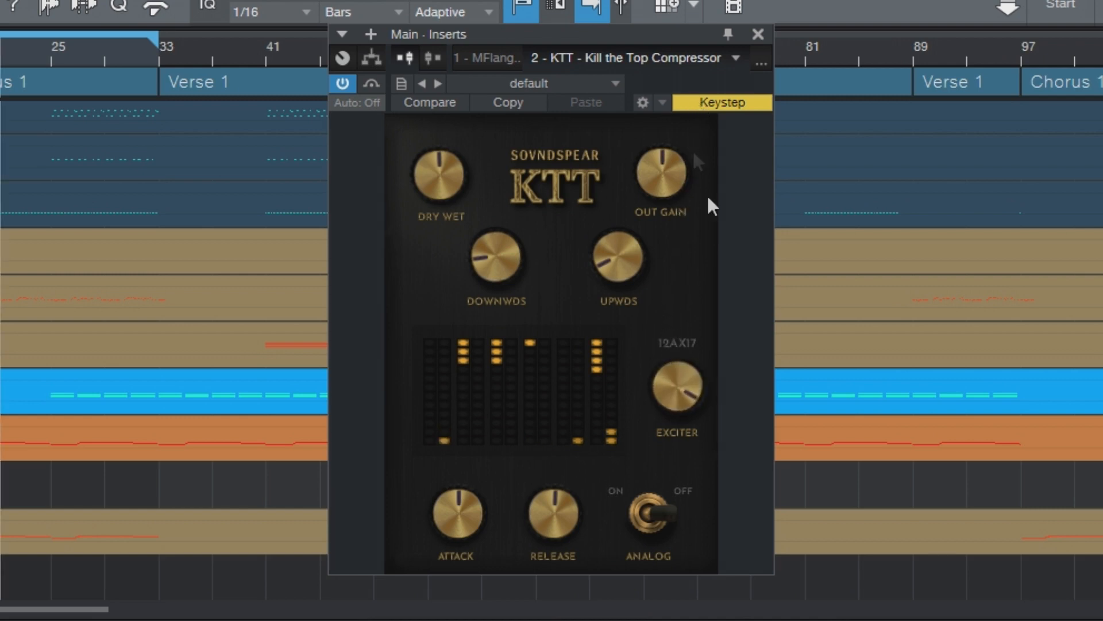
left_click_drag(684, 386, 670, 456)
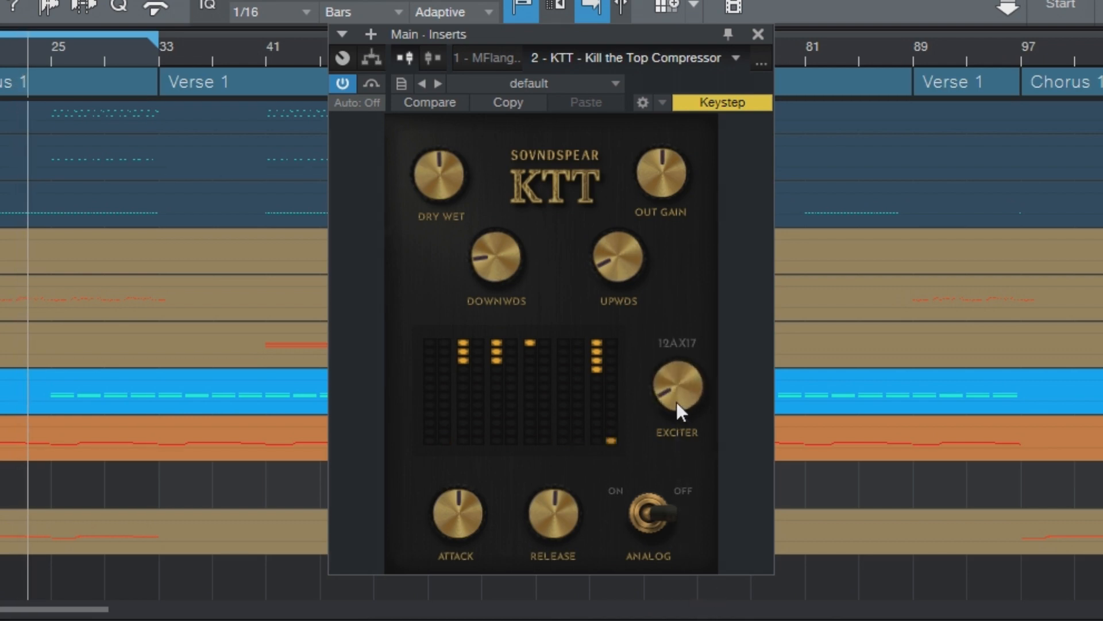
left_click_drag(675, 373, 683, 164)
left_click_drag(675, 379, 685, 471)
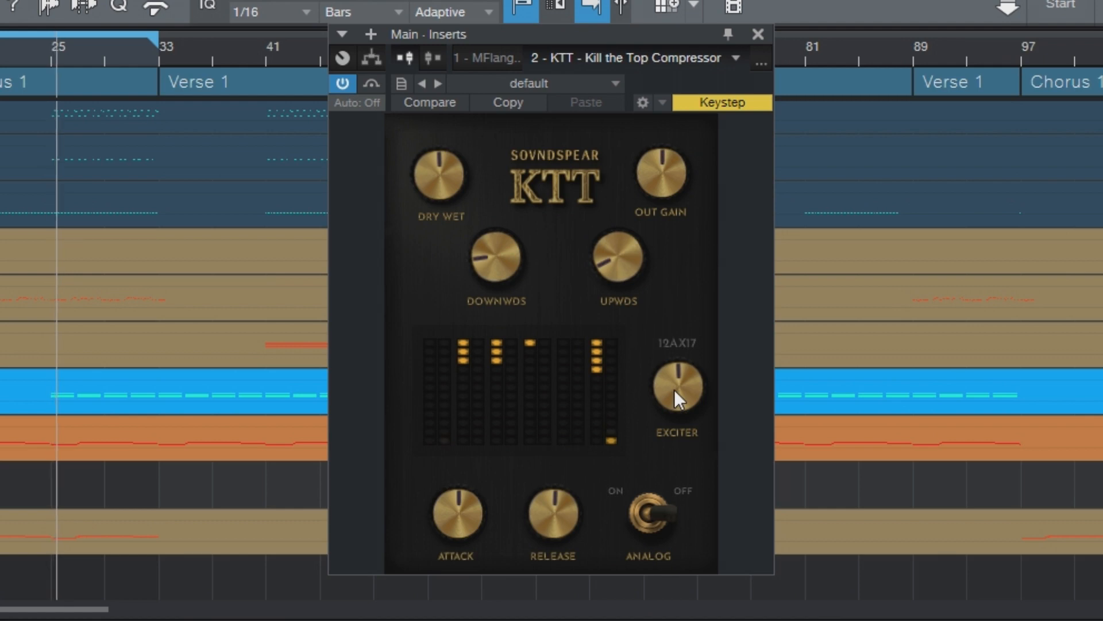
Compare the full mix with the Main KTT compressor's Analog mode on and off, ending with Analog off
left_click(653, 512)
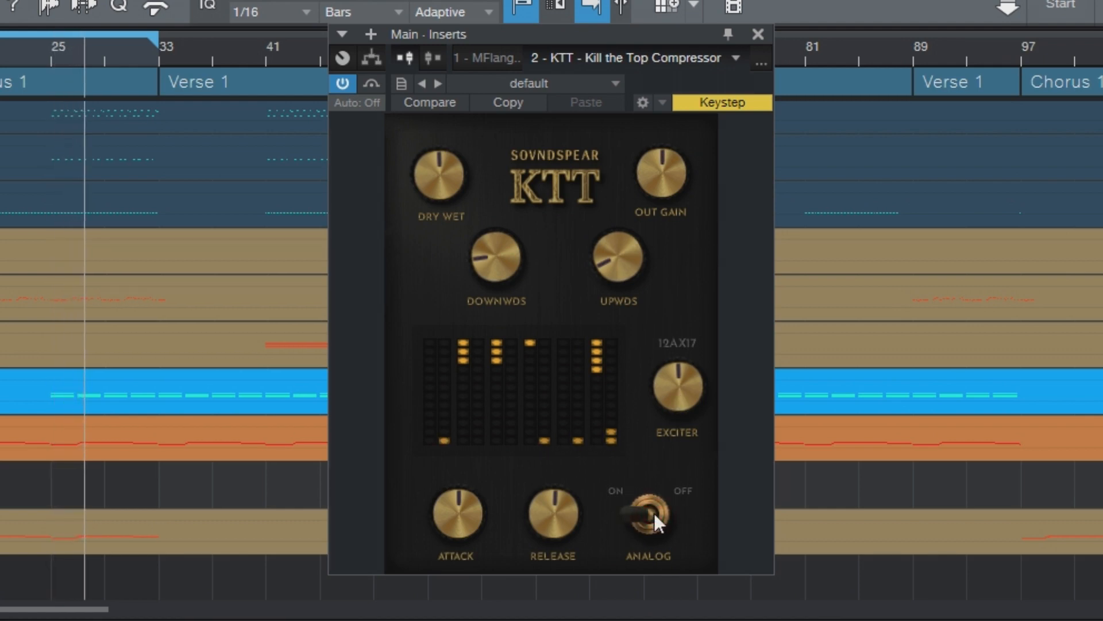
left_click(654, 512)
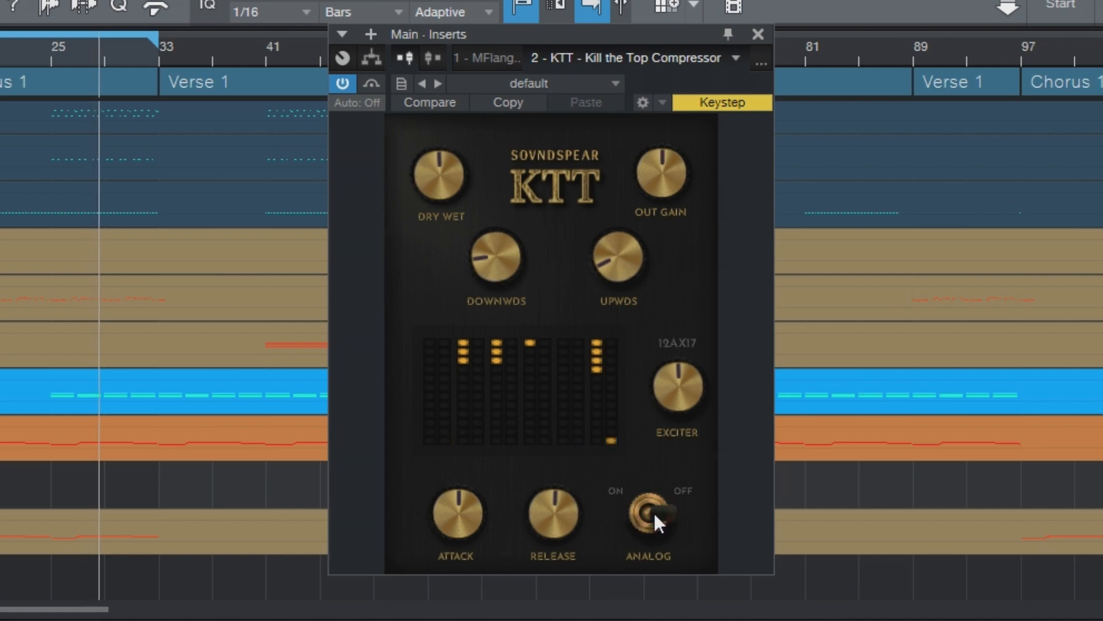
left_click(654, 512)
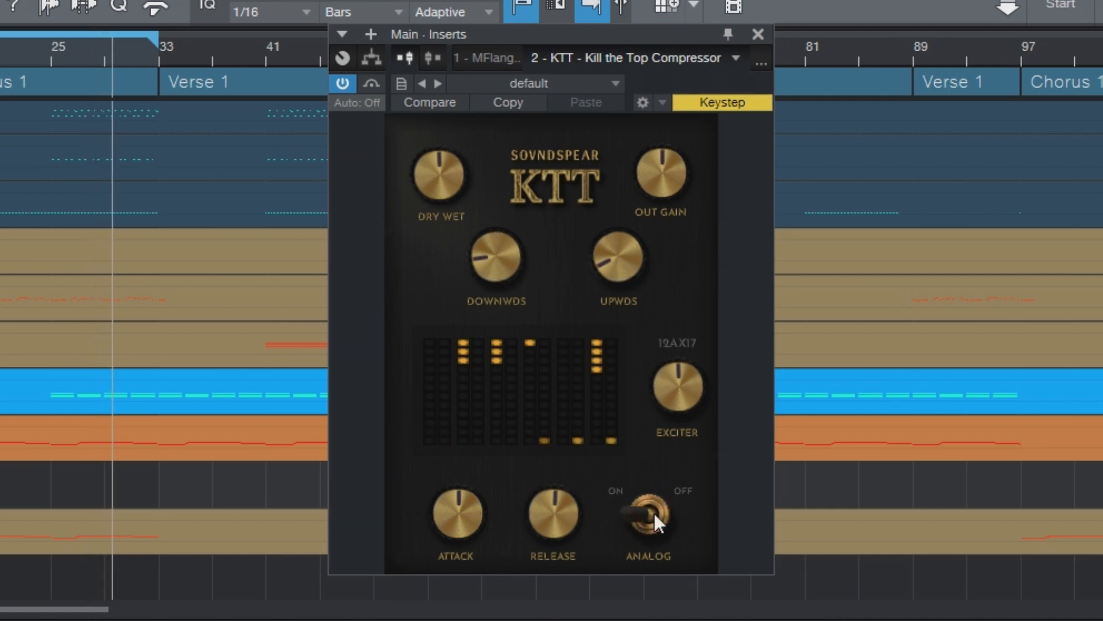
left_click(654, 513)
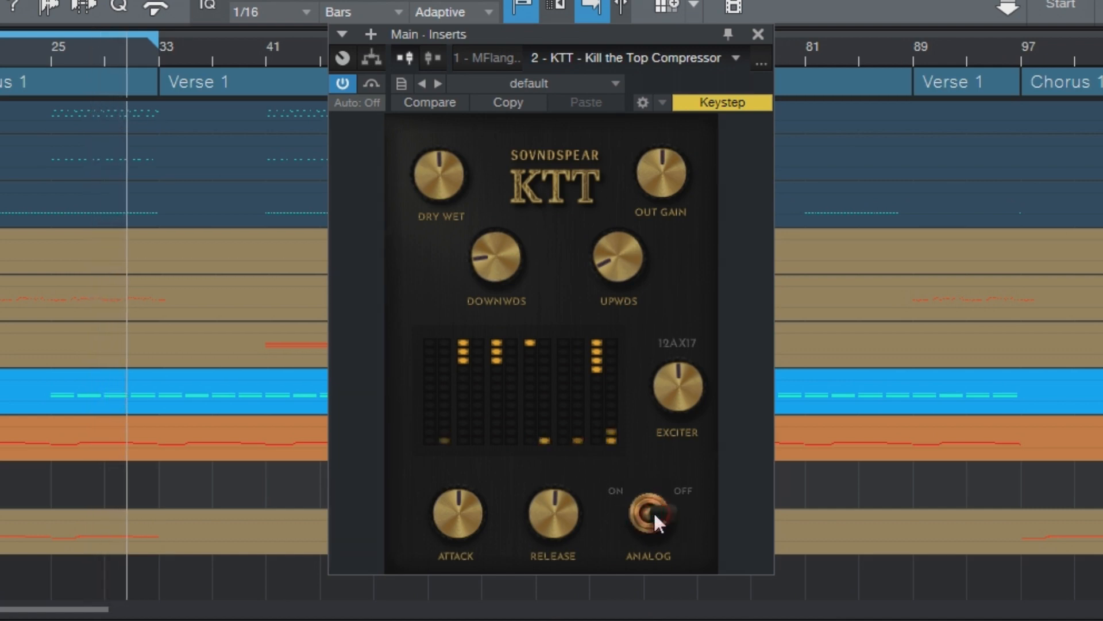